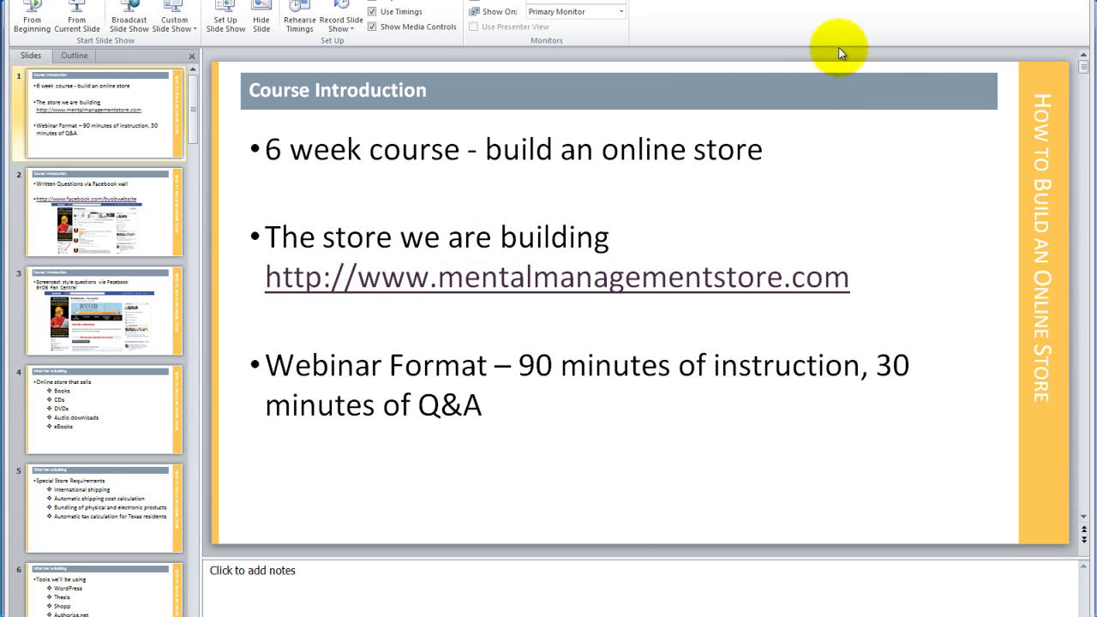
# Switch from the PowerPoint course slides to the Chrome window showing the Framed Prints page.
pyautogui.hotkey('alt', 'Tab')
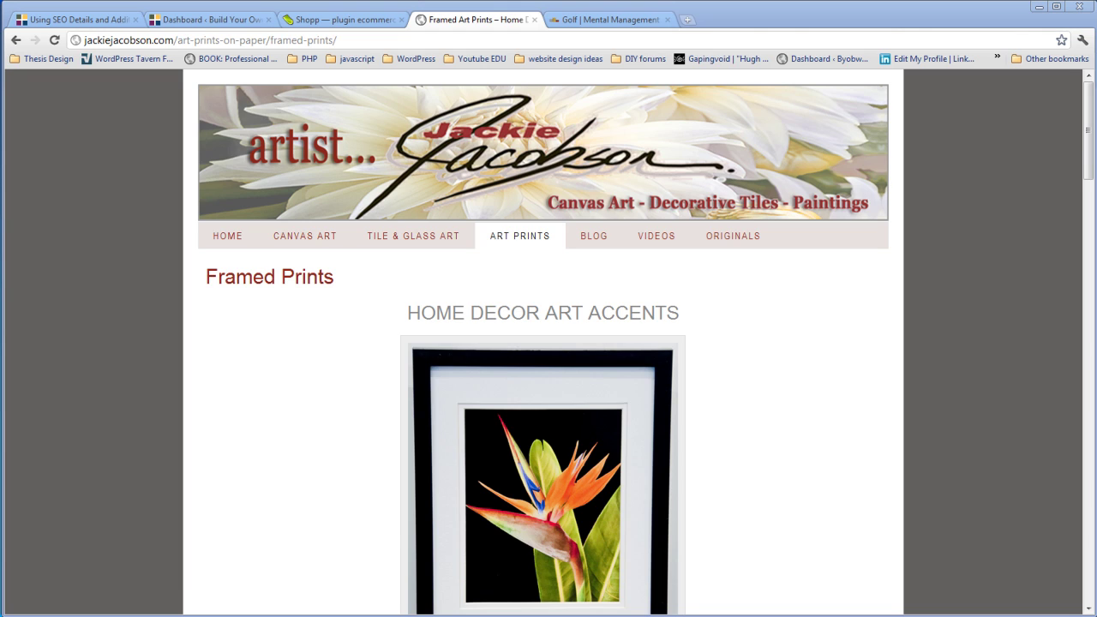
pyautogui.click(689, 19)
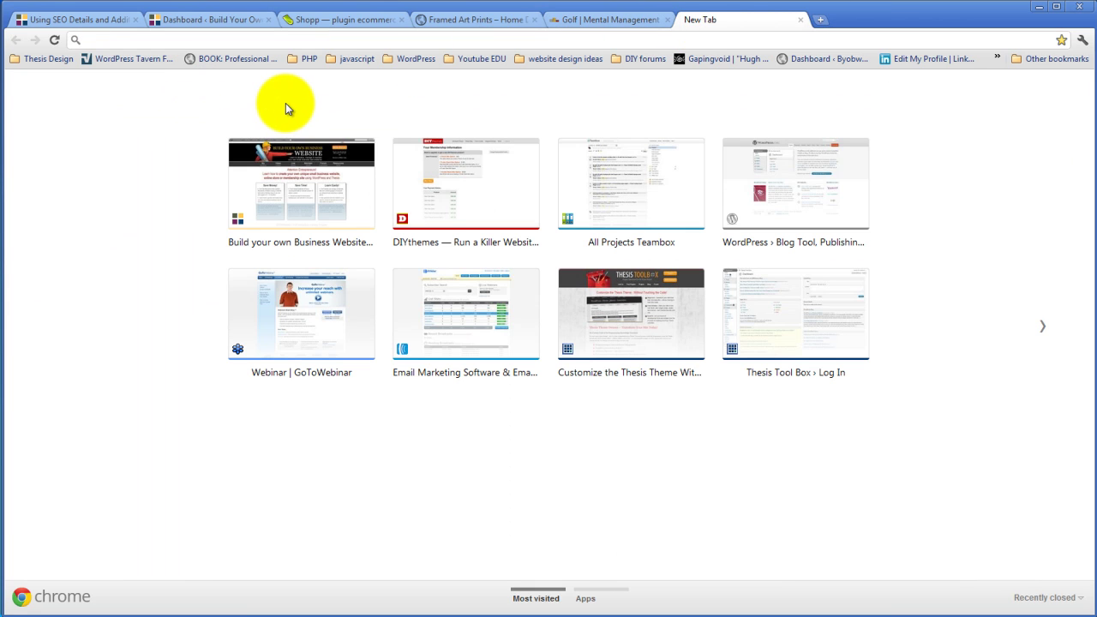
pyautogui.write('www.meb')
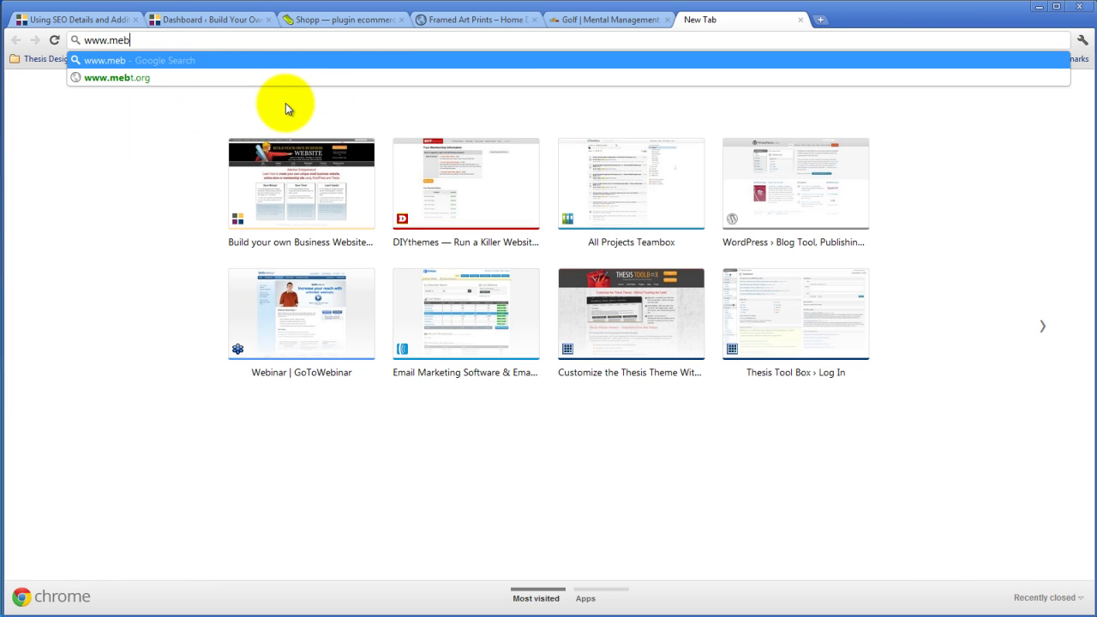
pyautogui.press('BackSpace')
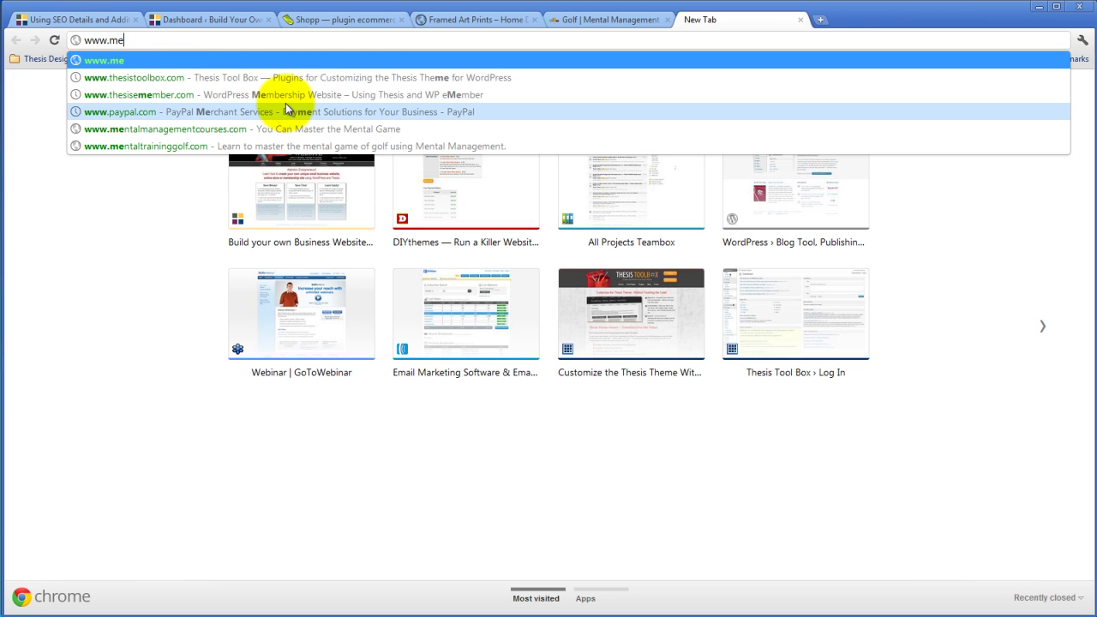
pyautogui.write('nta')
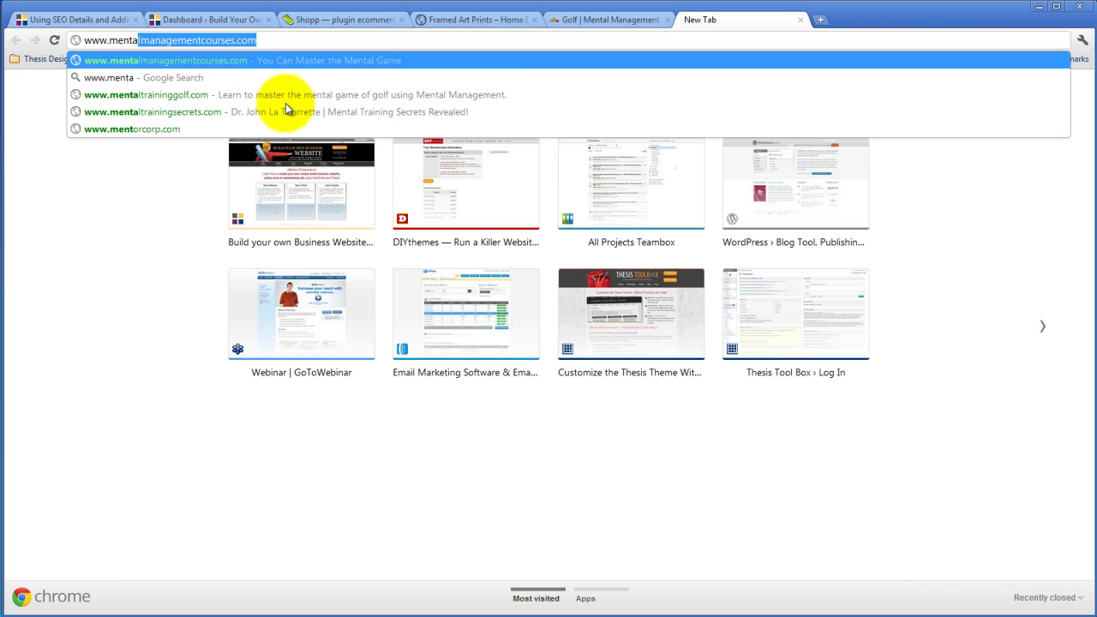
pyautogui.write('lmange')
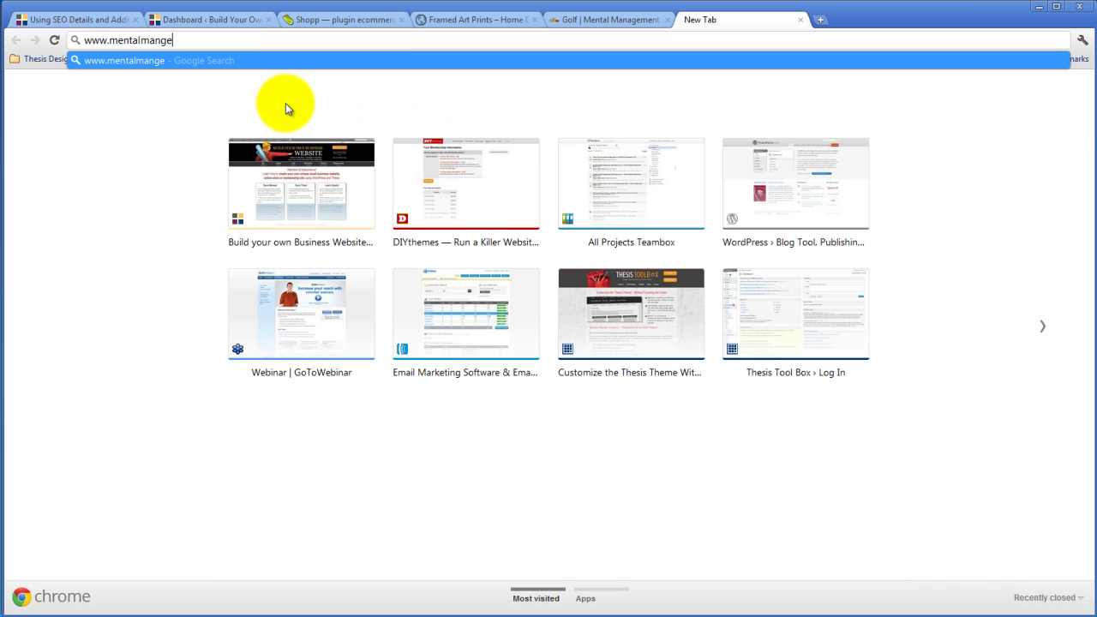
pyautogui.press('BackSpace')
pyautogui.press('BackSpace')
pyautogui.write('agement')
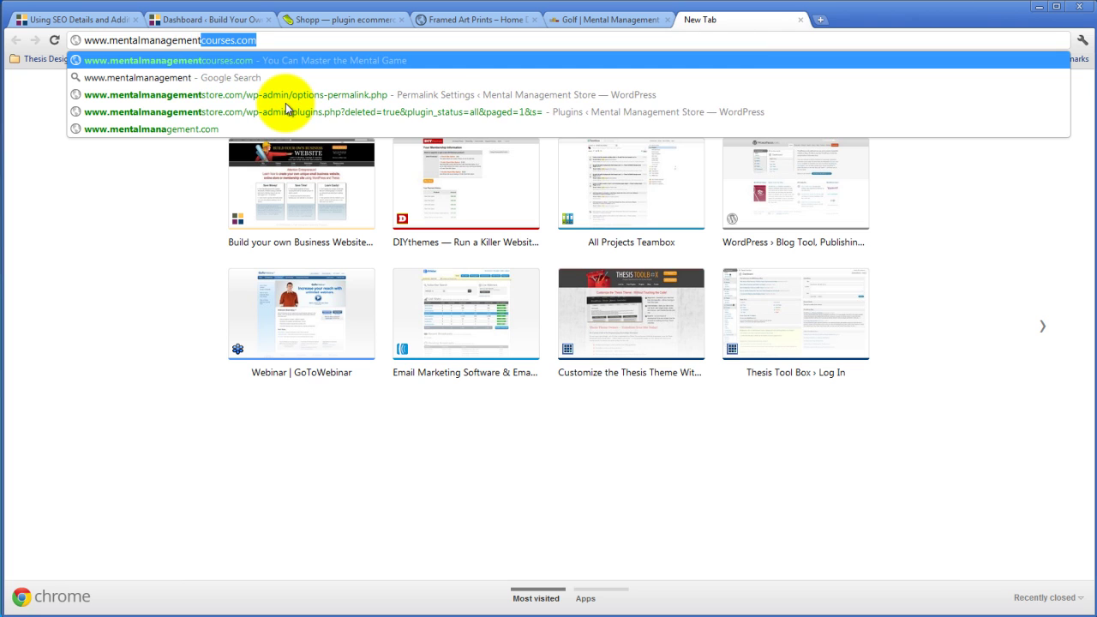
pyautogui.write('stor')
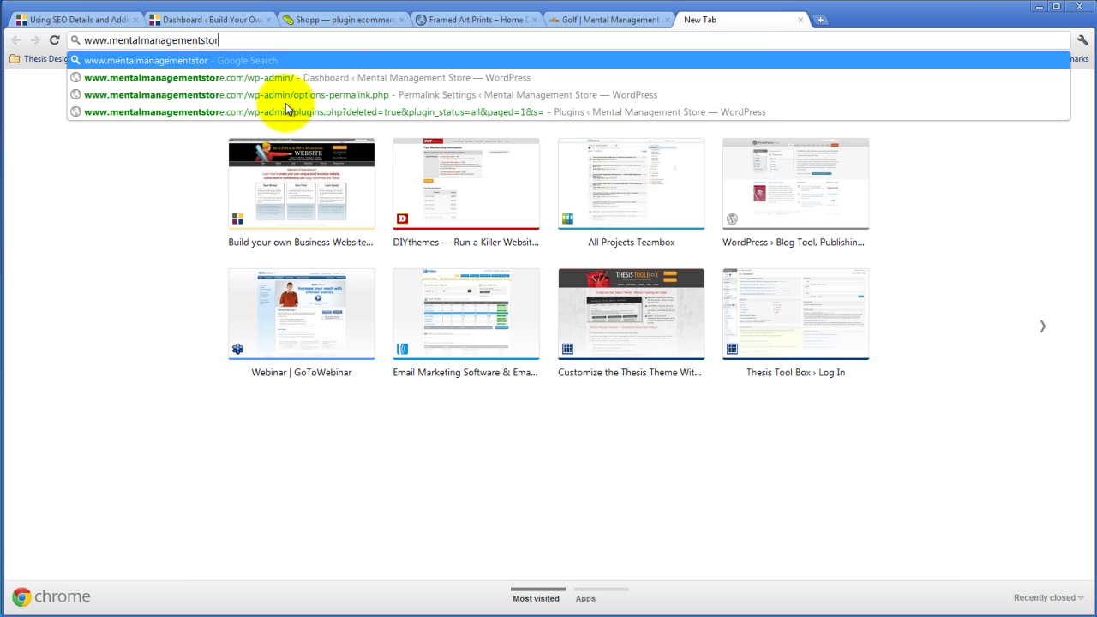
pyautogui.write('e.com')
pyautogui.press('Return')
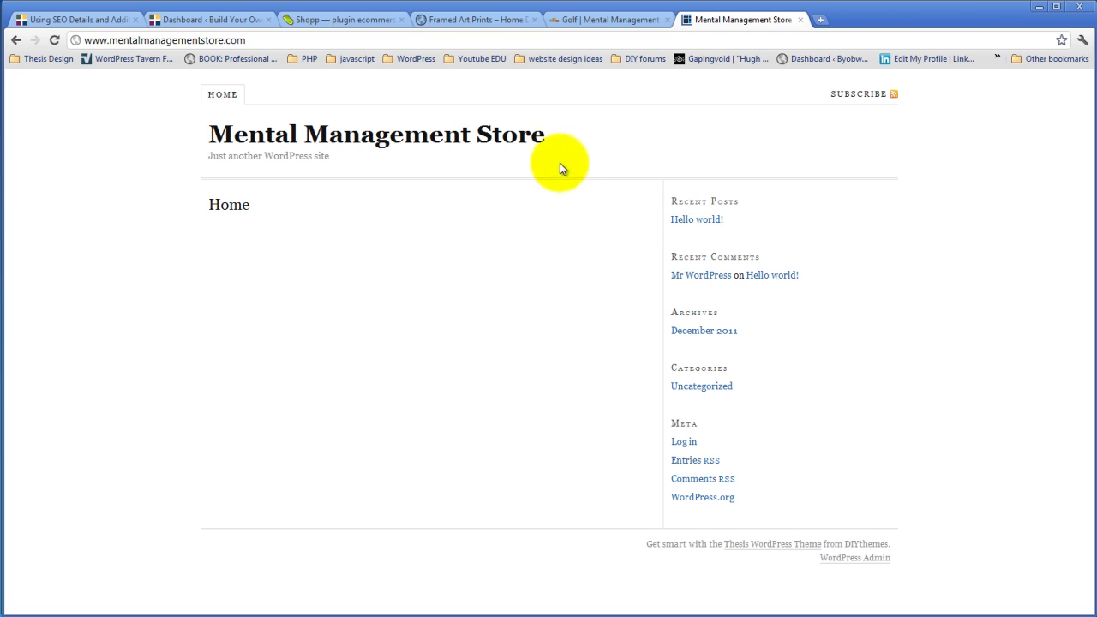
# Go to mentalmanagementstore.com/wp-admin and enter the admin username on the login form.
pyautogui.click(302, 40)
pyautogui.click(304, 39)
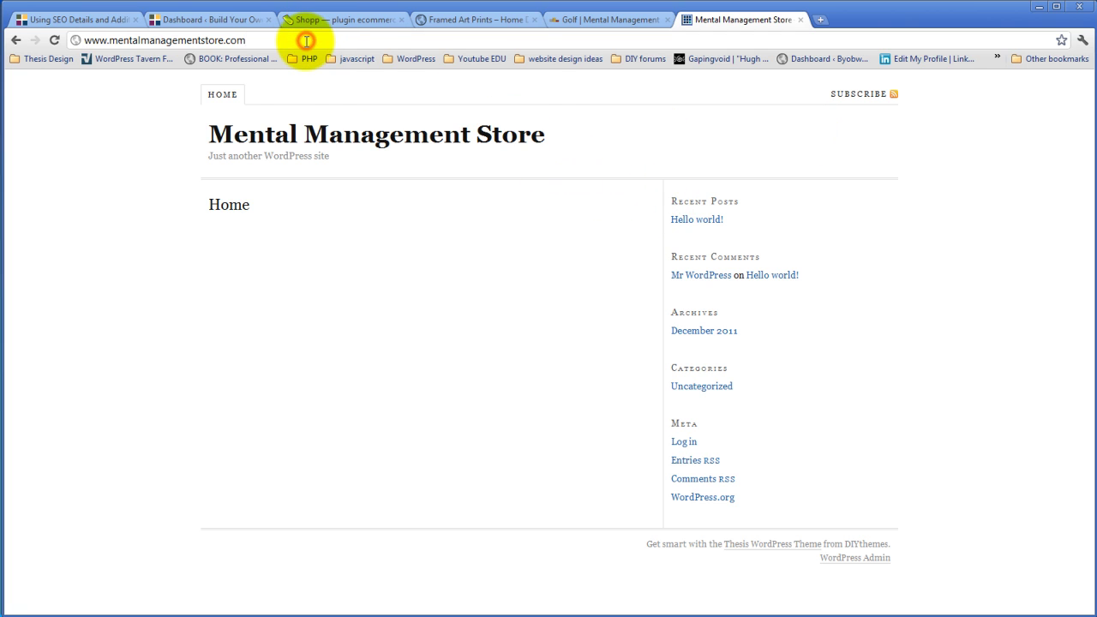
pyautogui.write('/wp-a')
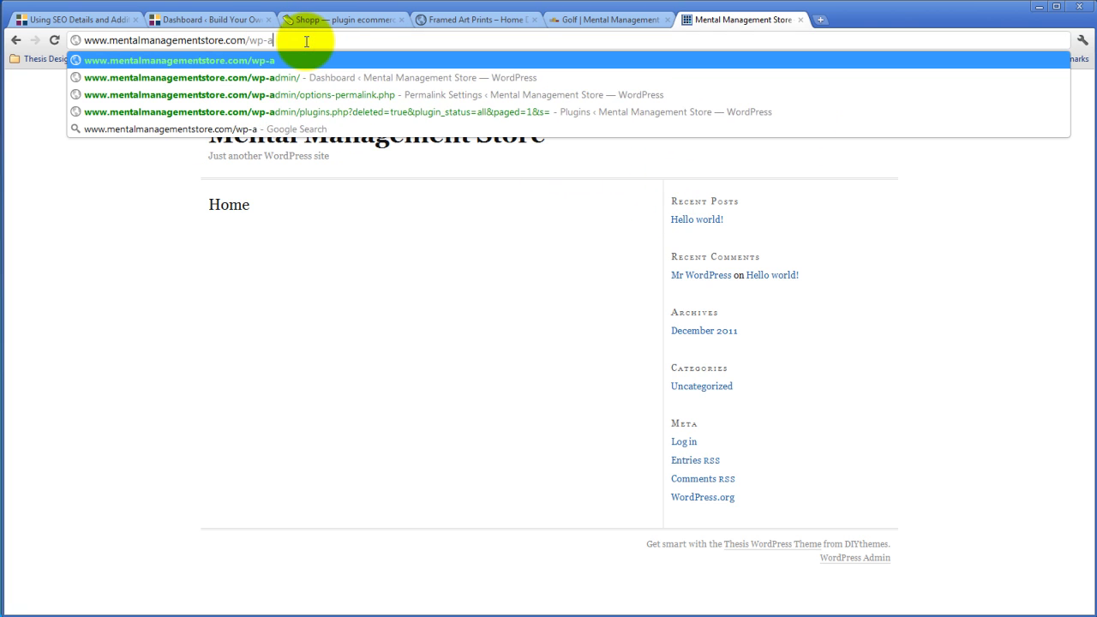
pyautogui.write('dmin')
pyautogui.press('Return')
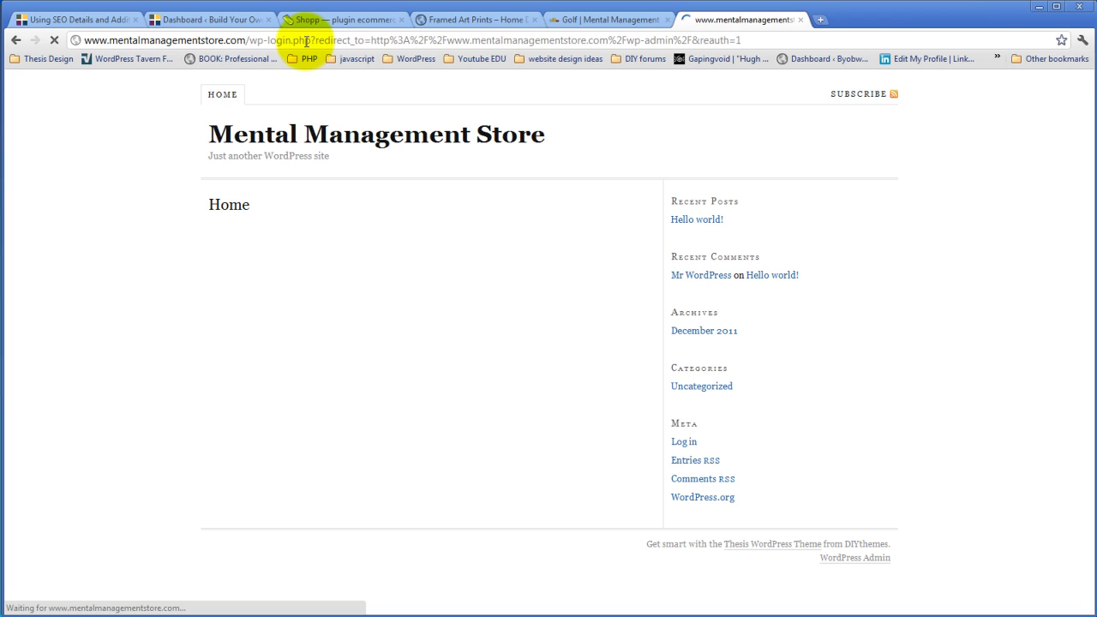
pyautogui.write('byobrick')
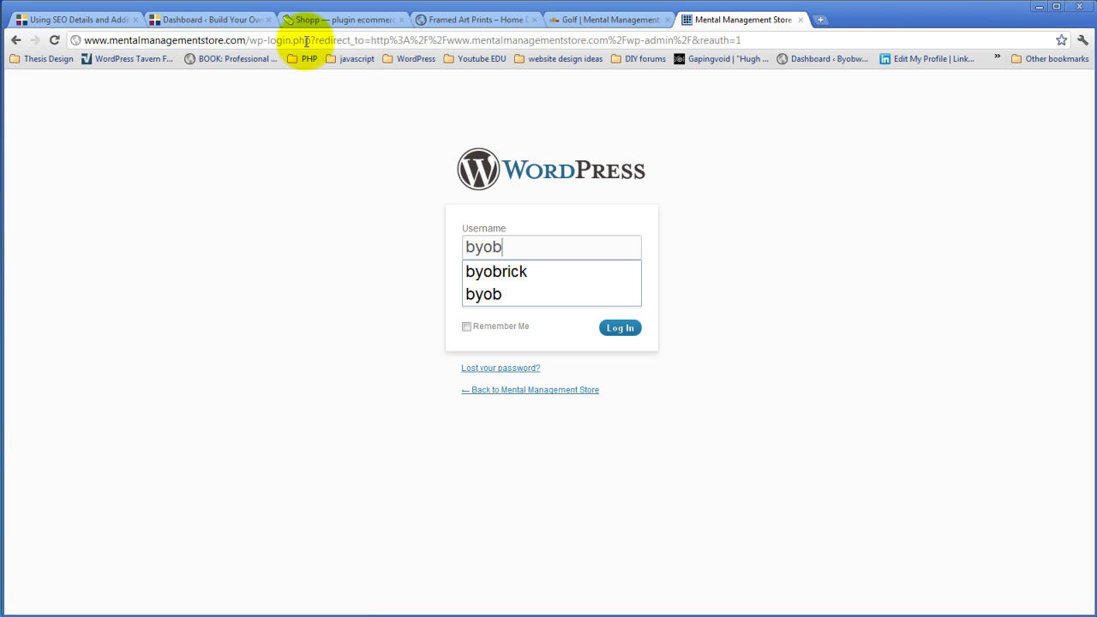
pyautogui.press('Tab')
# Enter the password to log in, declining Chrome's offer to save it for this site.
pyautogui.write('•••')
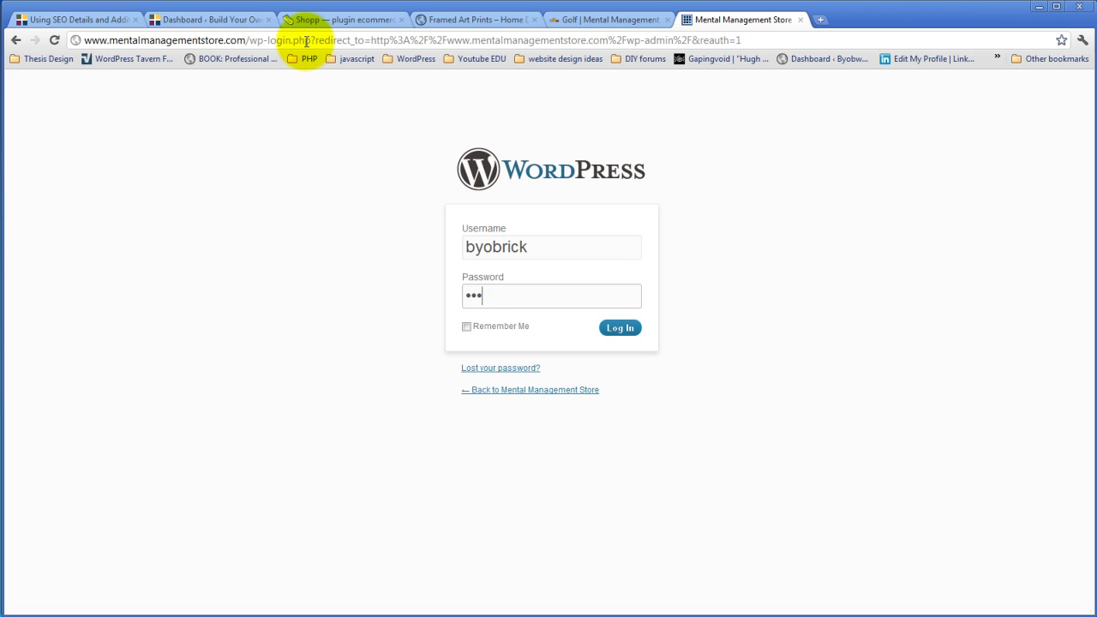
pyautogui.write('•••')
pyautogui.press('Return')
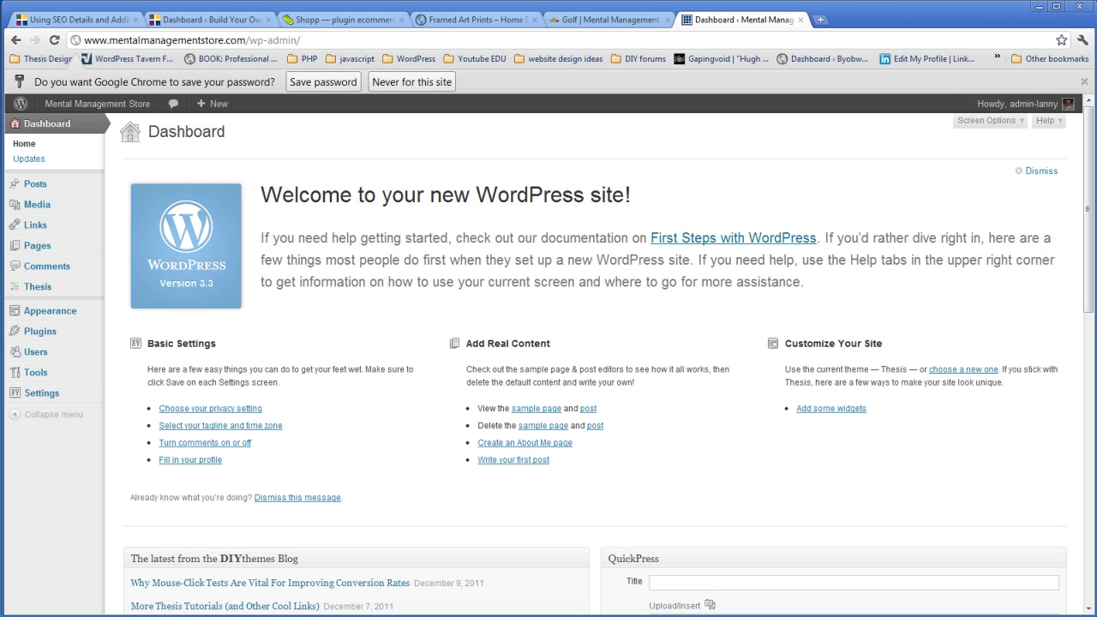
pyautogui.click(417, 83)
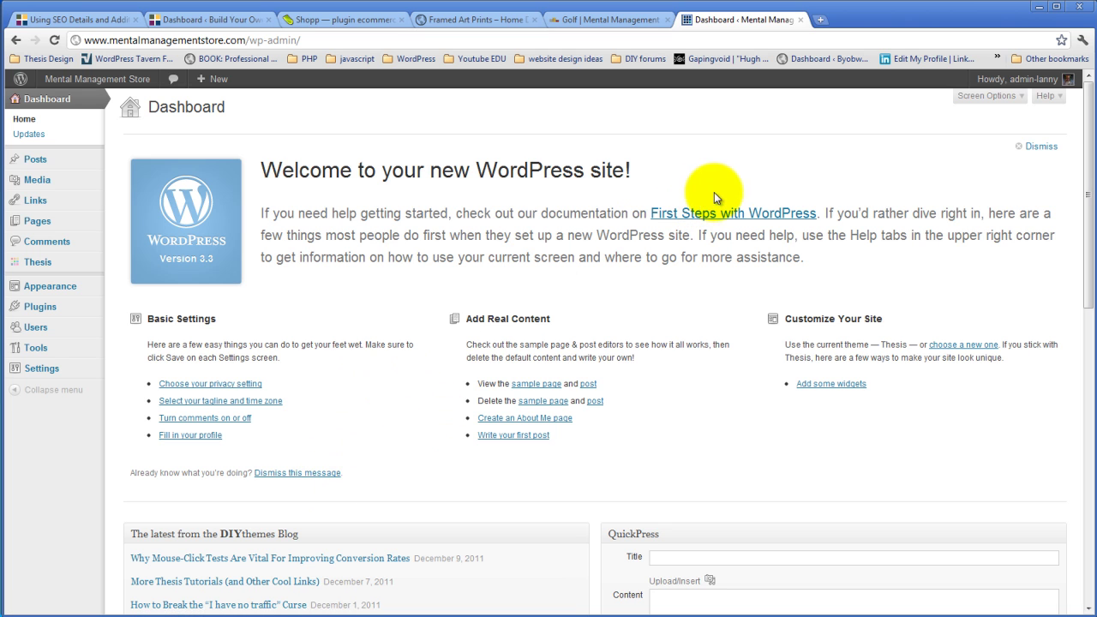
# Dismiss the Dashboard welcome panel and open Plugins > Installed Plugins.
pyautogui.scroll(-2, 814, 293)
pyautogui.scroll(2, 814, 293)
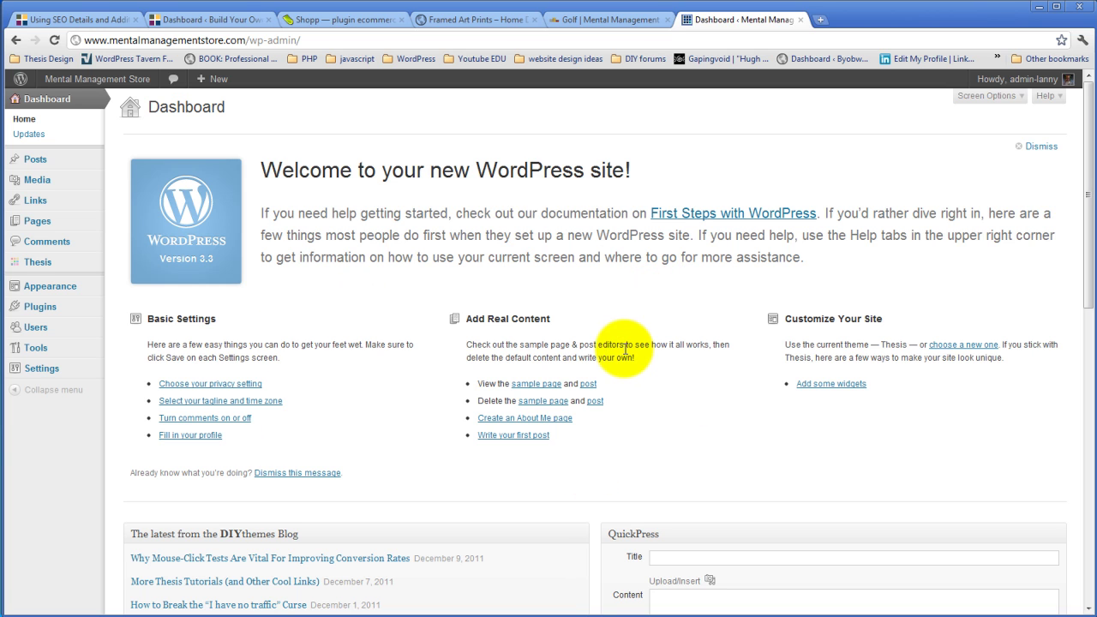
pyautogui.click(1040, 147)
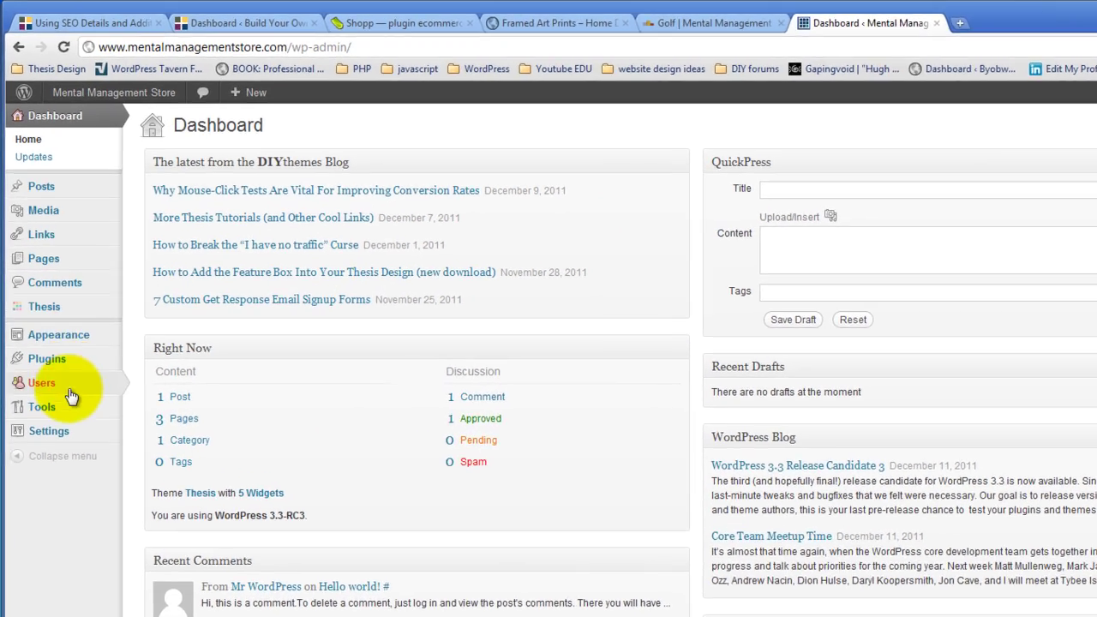
pyautogui.moveTo(62, 364)
pyautogui.click(171, 367)
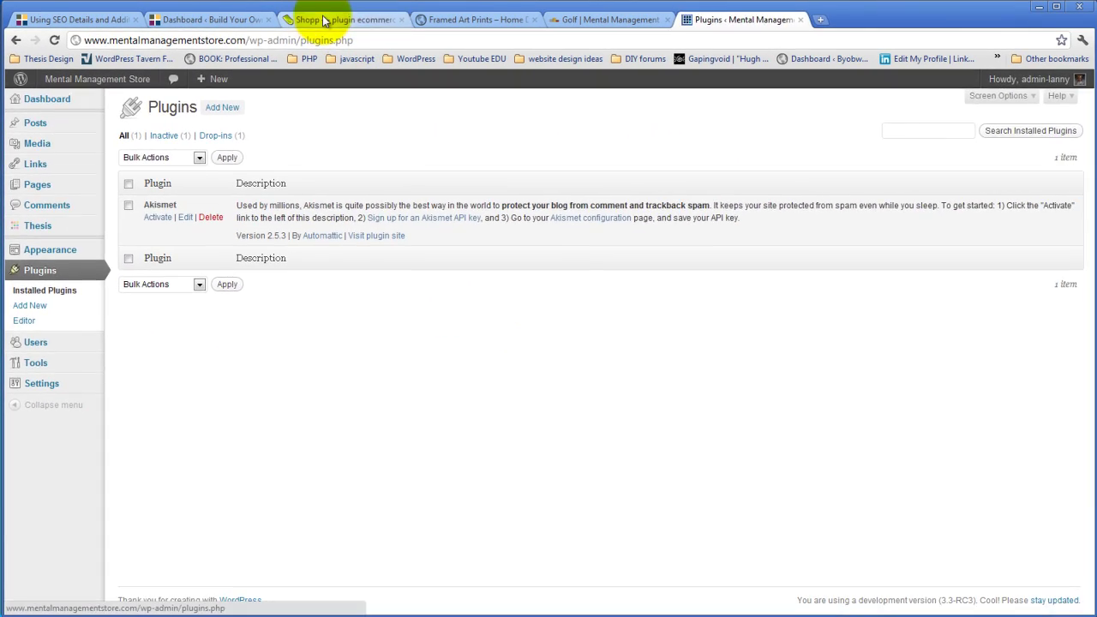
# Open the shopplugin.net Store page and review the $55 Single-Site Access and $25 gateway add-ons.
pyautogui.click(324, 20)
pyautogui.scroll(2, 546, 336)
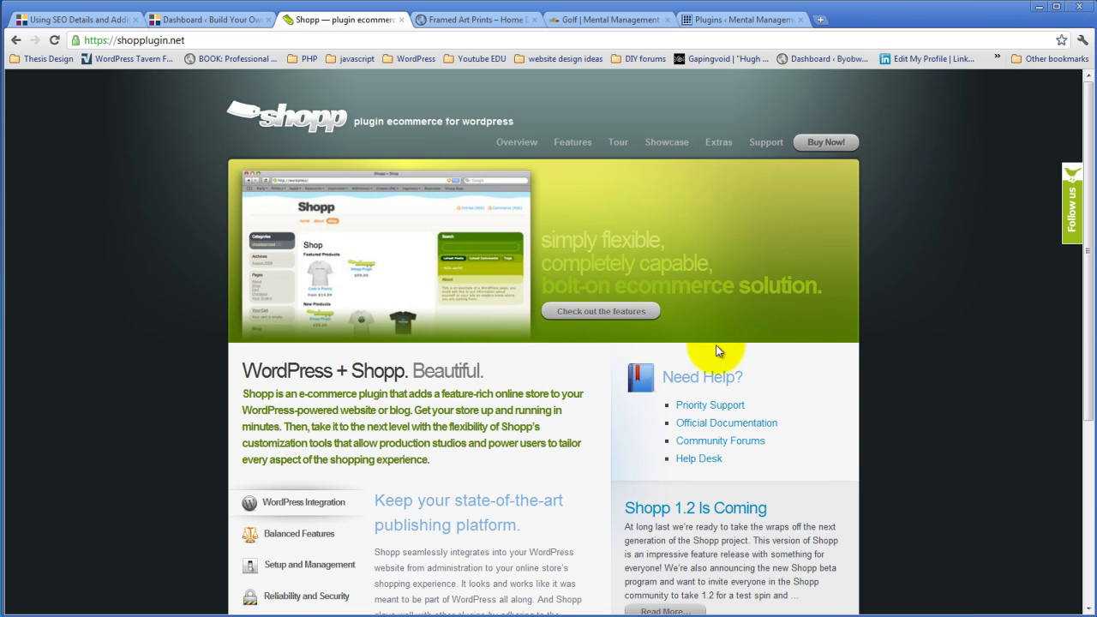
pyautogui.click(826, 141)
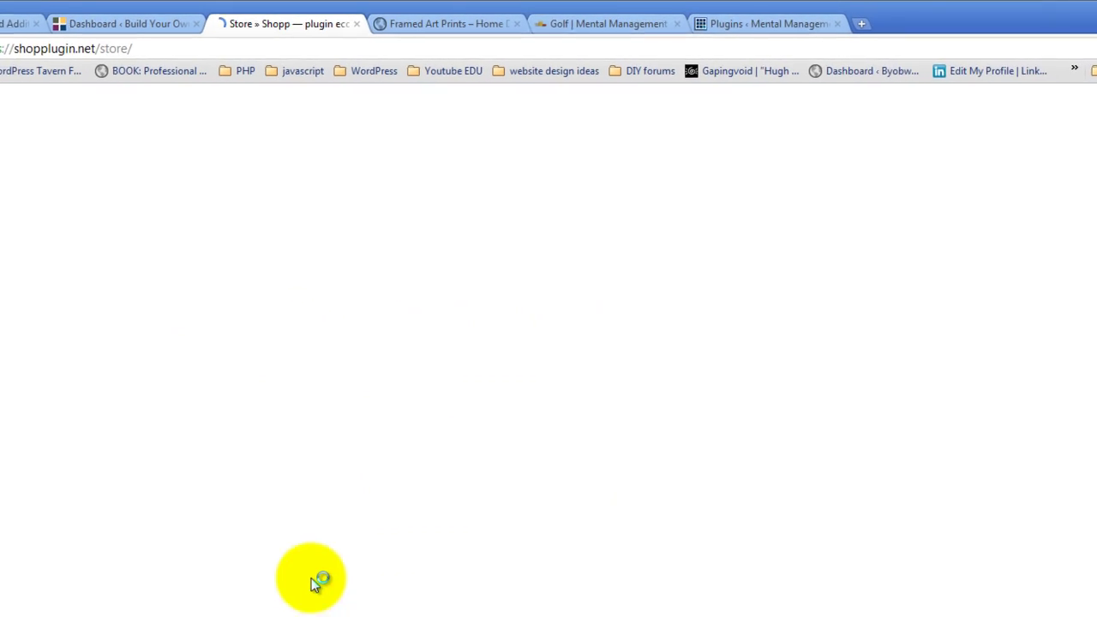
pyautogui.scroll(-3, 584, 475)
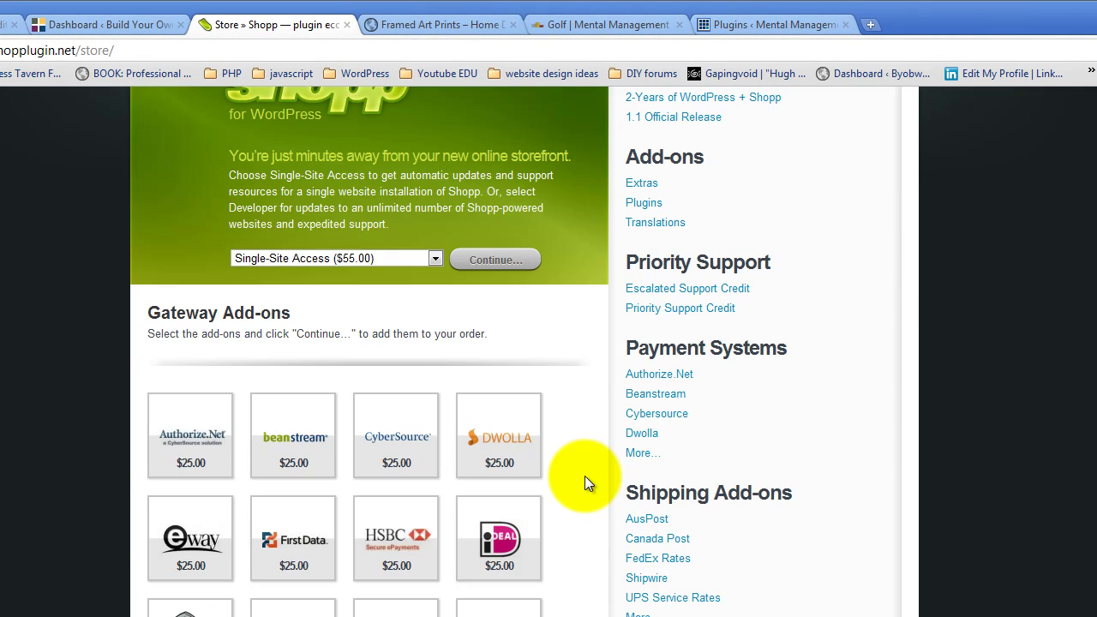
pyautogui.scroll(3, 584, 476)
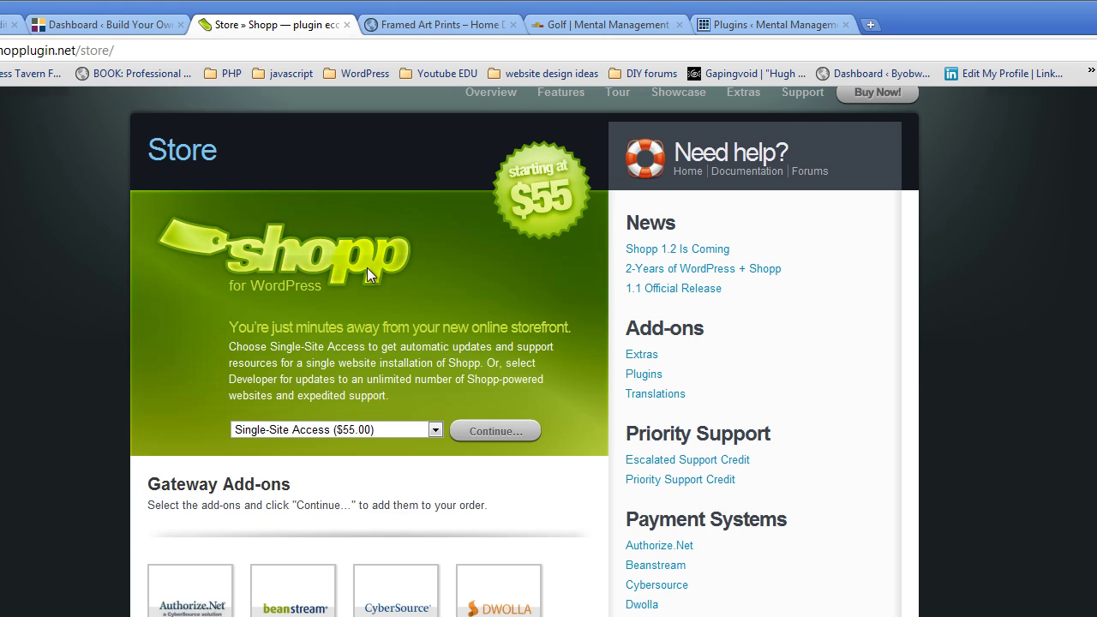
pyautogui.scroll(-3, 367, 267)
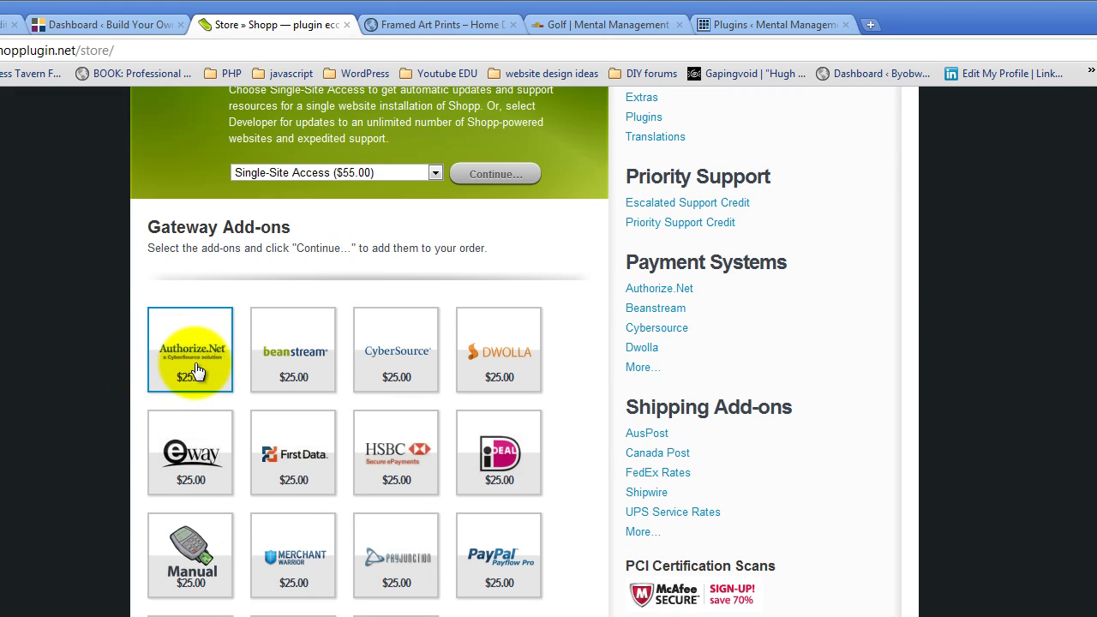
pyautogui.scroll(-4, 110, 417)
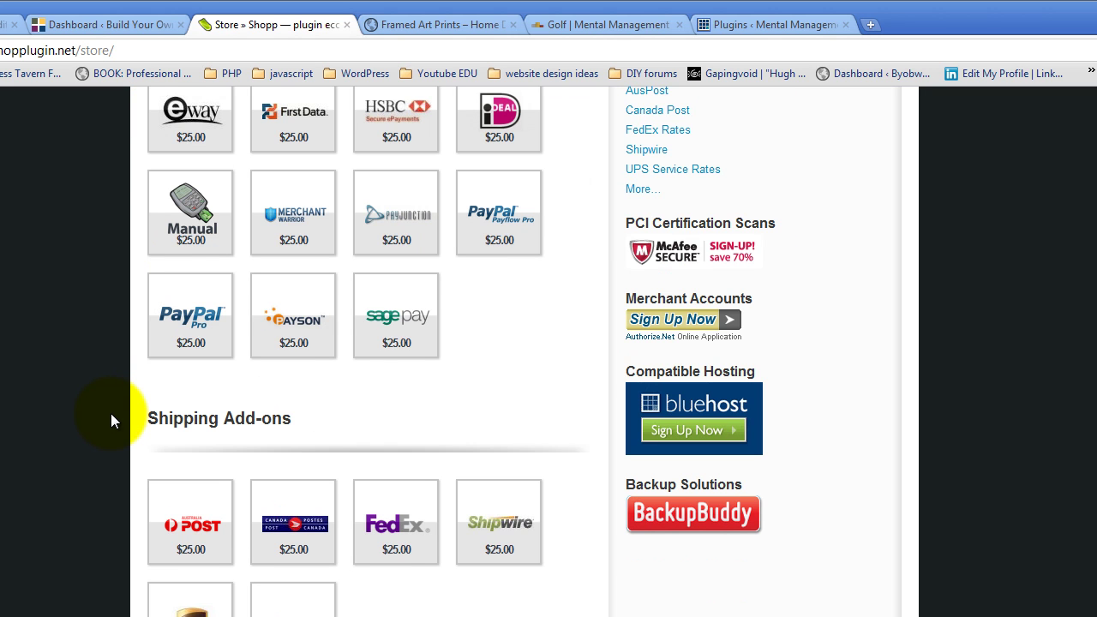
pyautogui.scroll(-2, 111, 413)
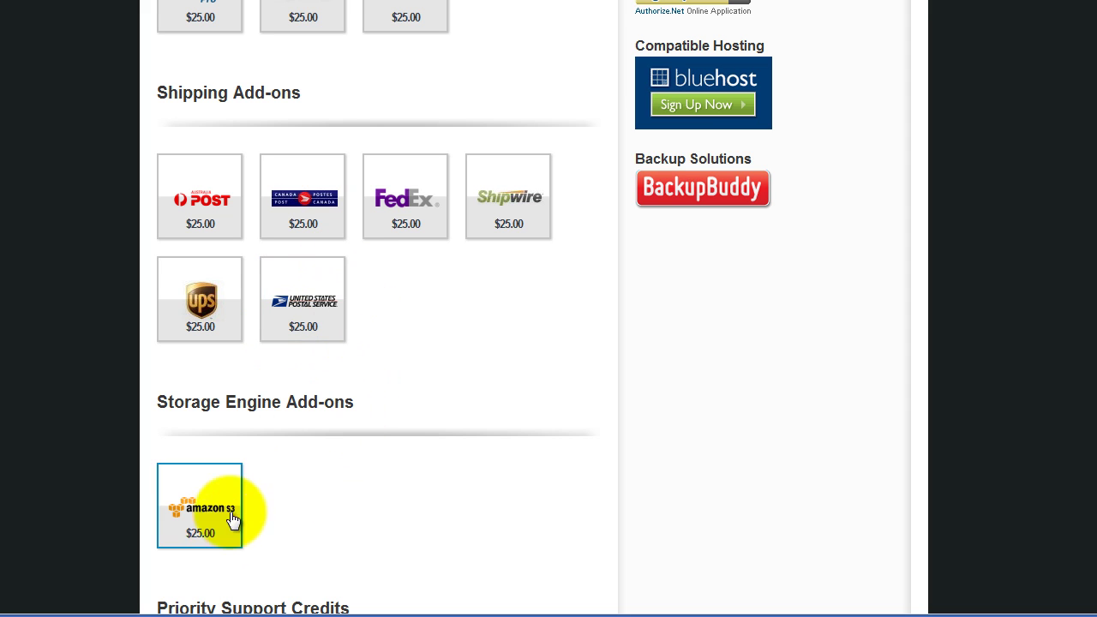
pyautogui.scroll(4, 364, 374)
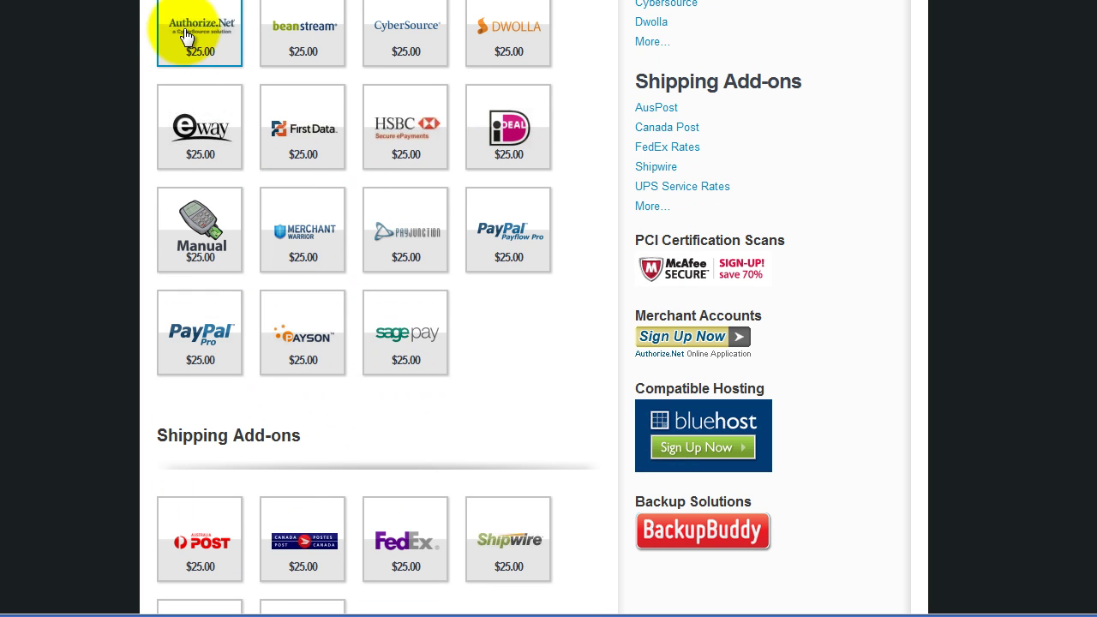
pyautogui.scroll(4, 196, 36)
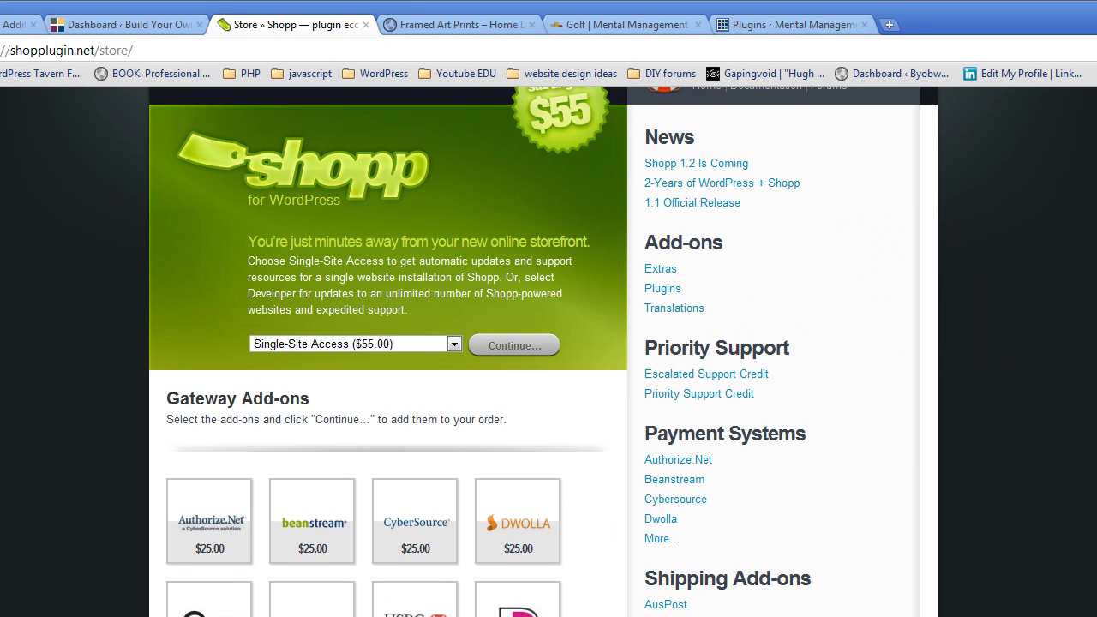
pyautogui.scroll(2, 548, 343)
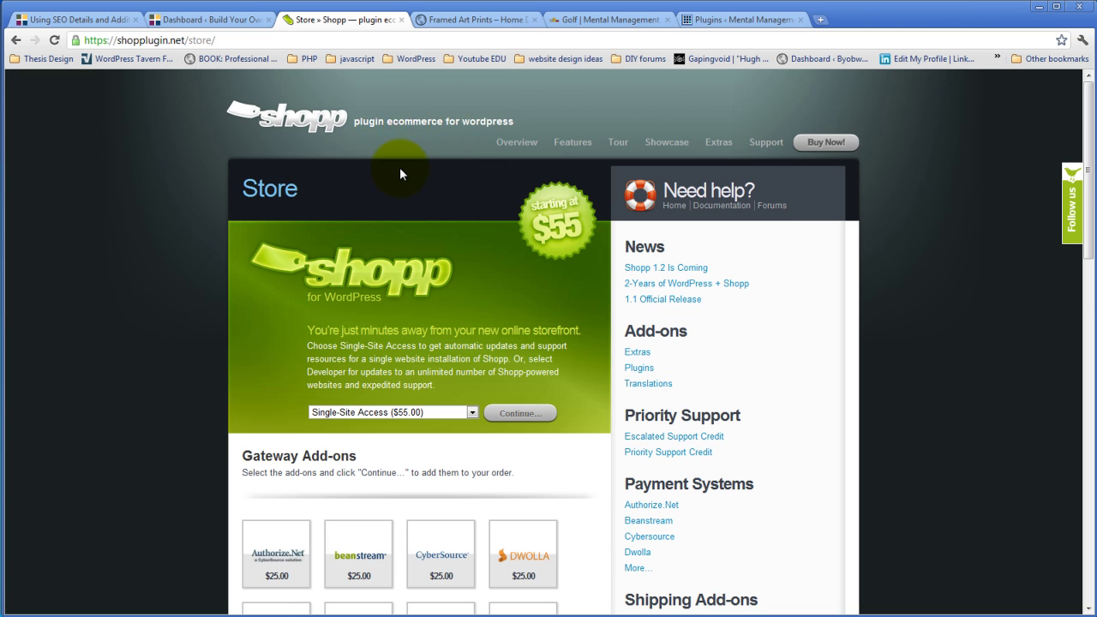
pyautogui.scroll(-2, 399, 174)
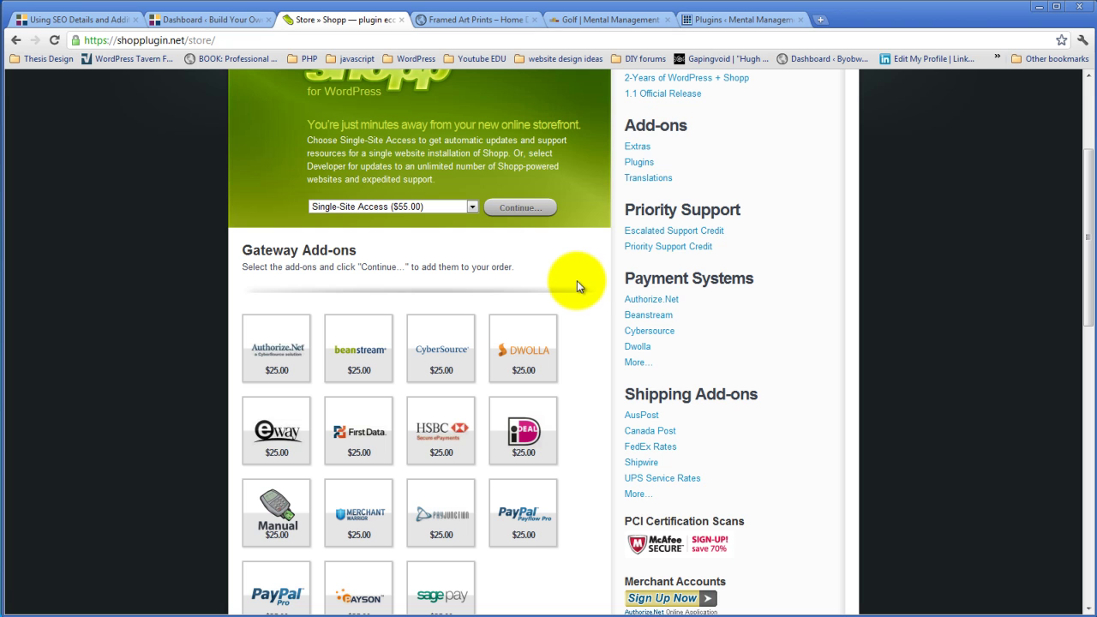
pyautogui.scroll(2, 580, 283)
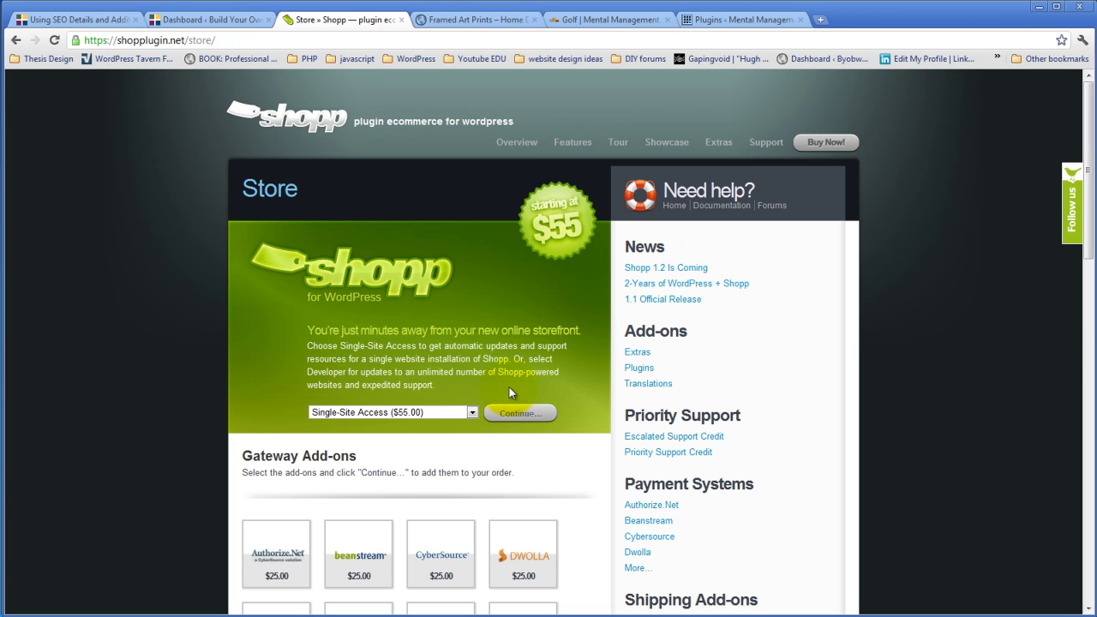
pyautogui.scroll(-3, 515, 387)
pyautogui.scroll(-3, 519, 387)
pyautogui.scroll(7, 519, 381)
# Return to the byobwebsite.com WordPress Dashboard tab.
pyautogui.click(230, 18)
pyautogui.scroll(4, 331, 356)
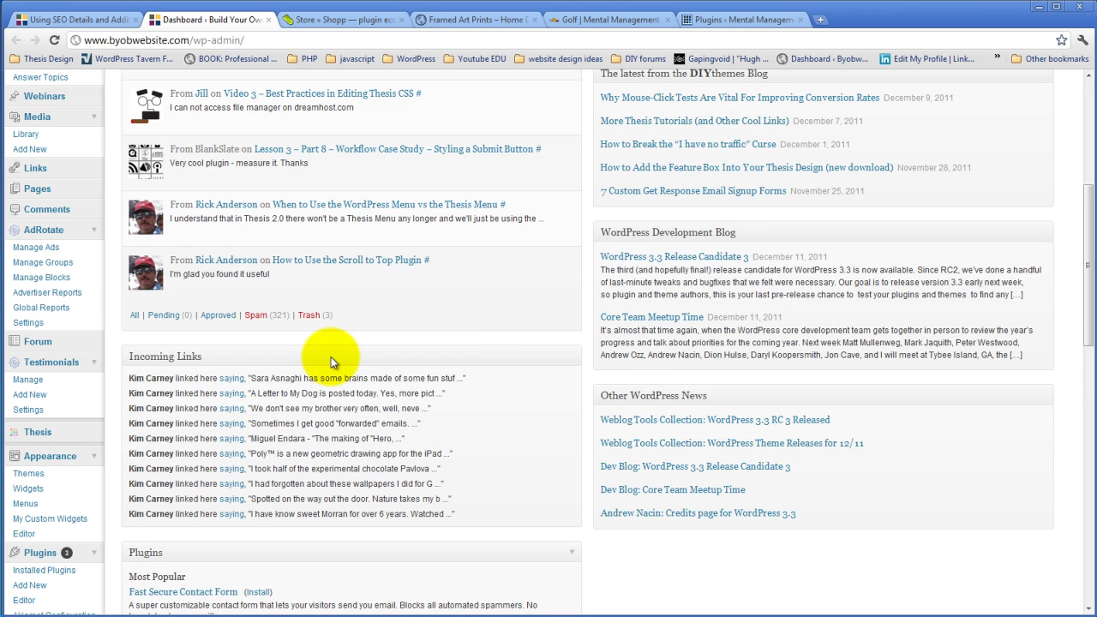
pyautogui.scroll(3, 331, 357)
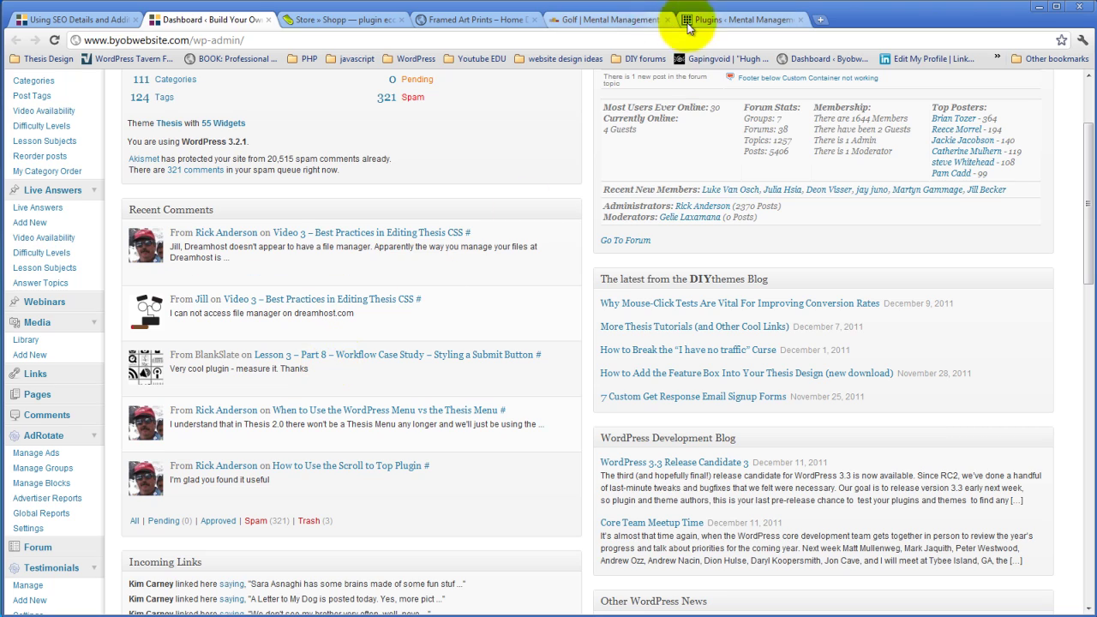
# Via Plugins > Add New > Upload, pick shopp.zip from Downloads as the plugin file.
pyautogui.click(714, 19)
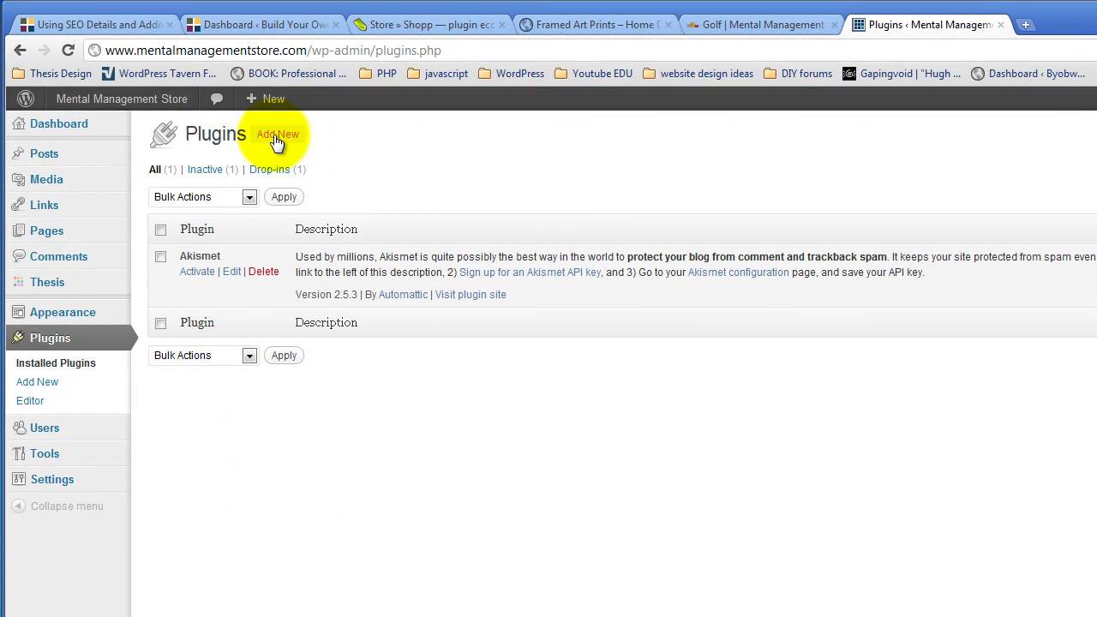
pyautogui.click(222, 108)
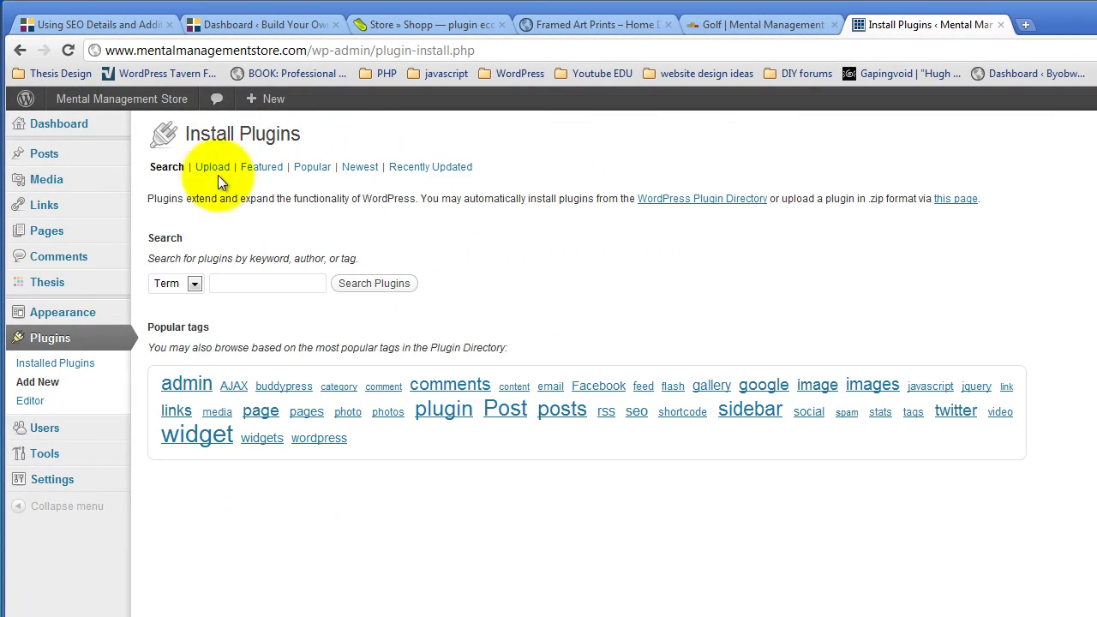
pyautogui.click(214, 166)
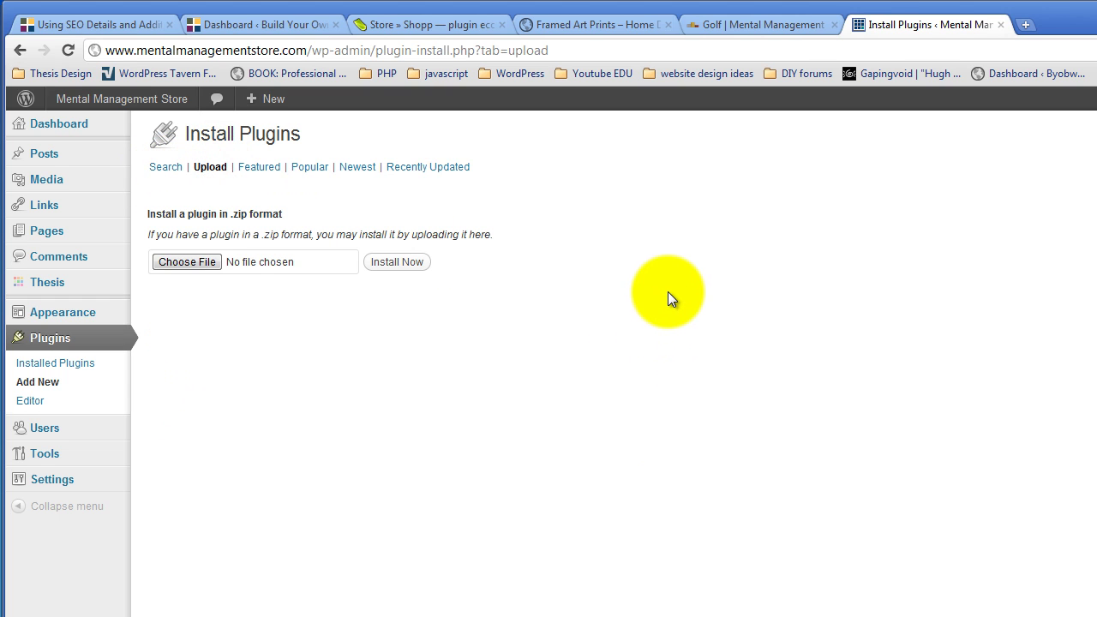
pyautogui.click(168, 262)
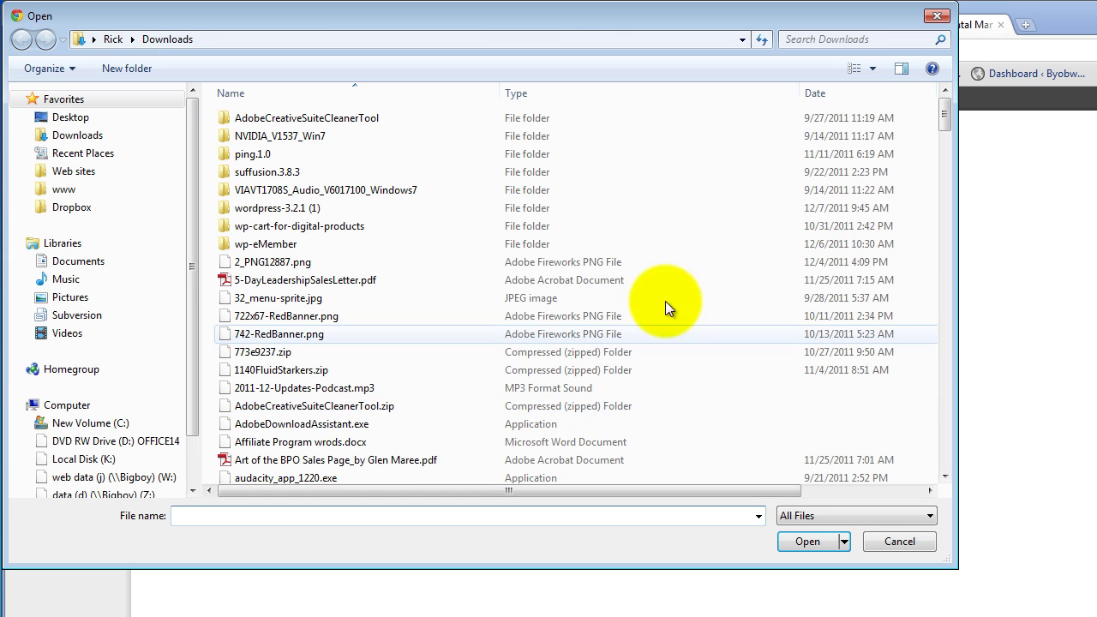
pyautogui.moveTo(945, 106); pyautogui.dragTo(942, 450)
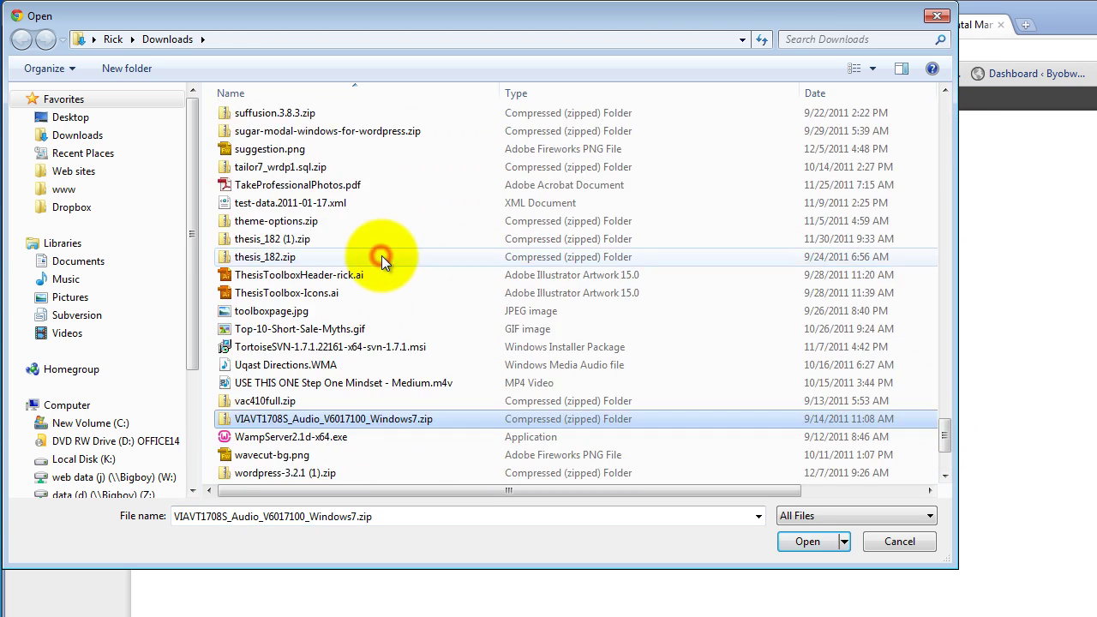
pyautogui.scroll(3, 381, 256)
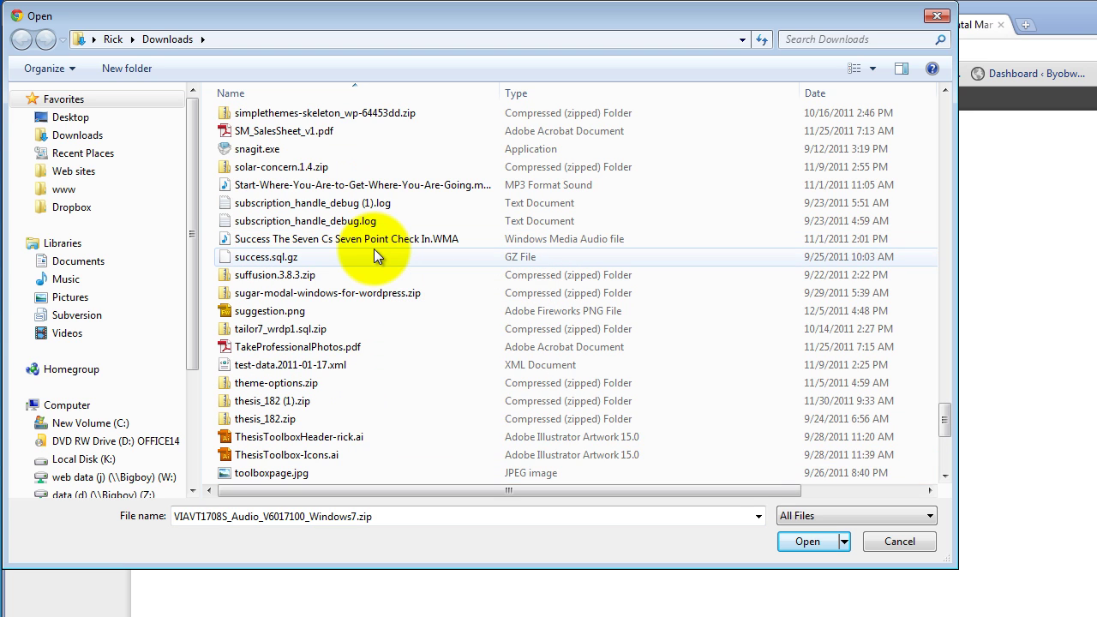
pyautogui.scroll(2, 374, 255)
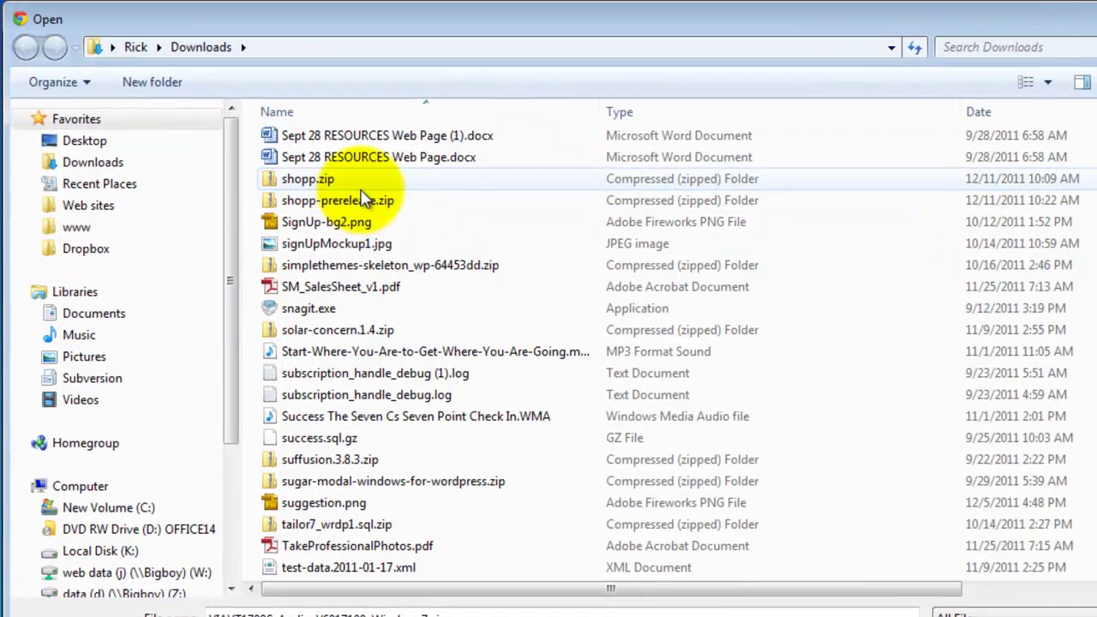
pyautogui.click(307, 155)
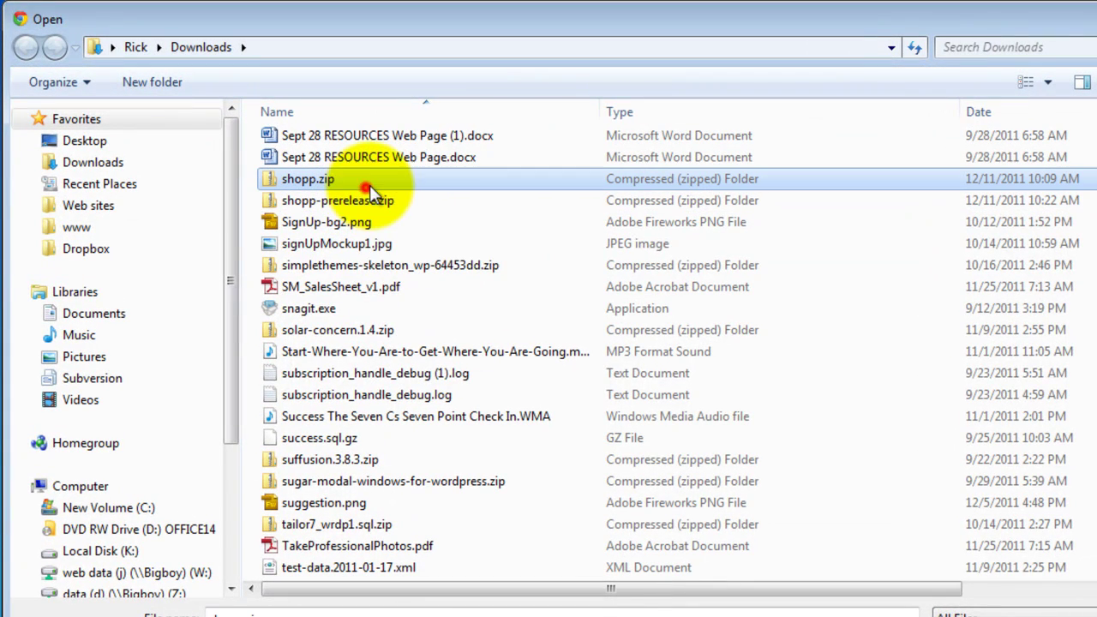
# Install shopp.zip and activate the Shopp 1.1.9 plugin.
pyautogui.click(981, 610)
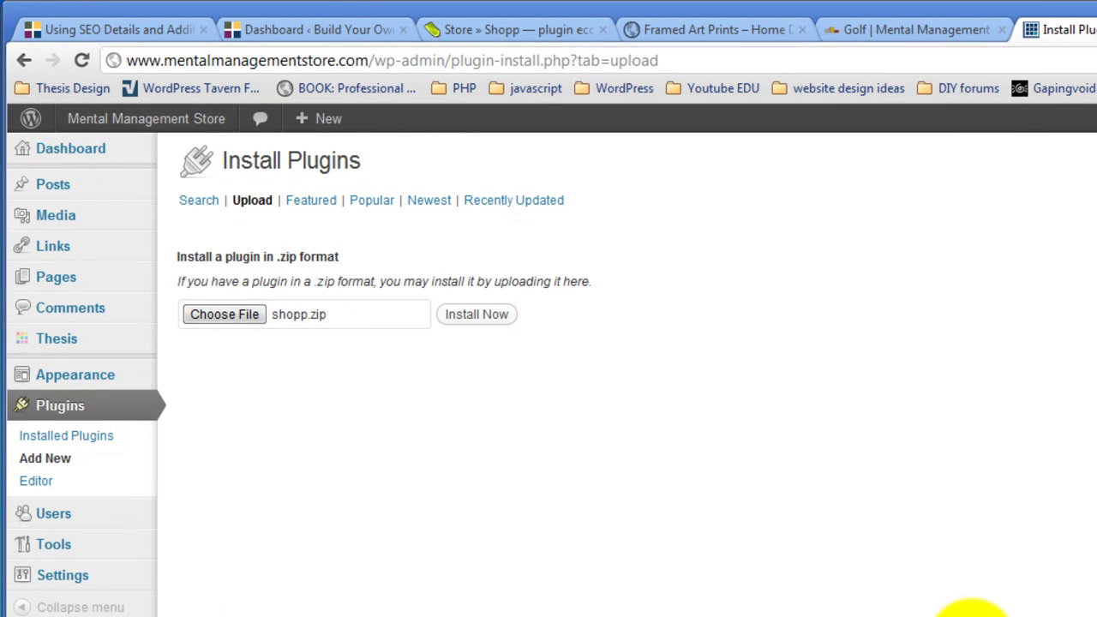
pyautogui.click(487, 314)
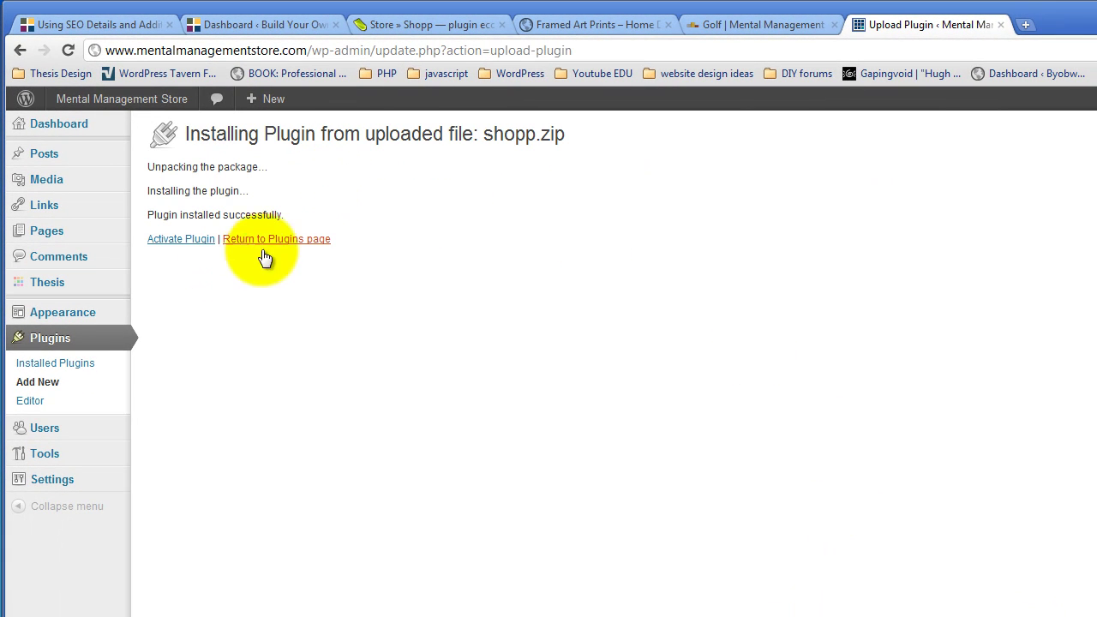
pyautogui.click(190, 239)
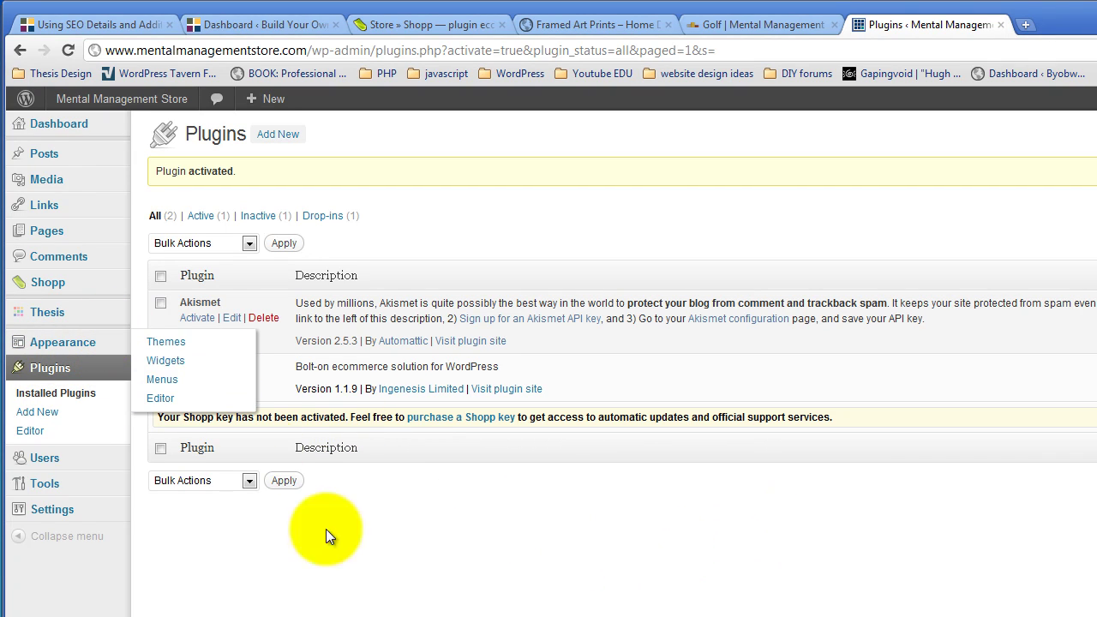
pyautogui.moveTo(106, 295)
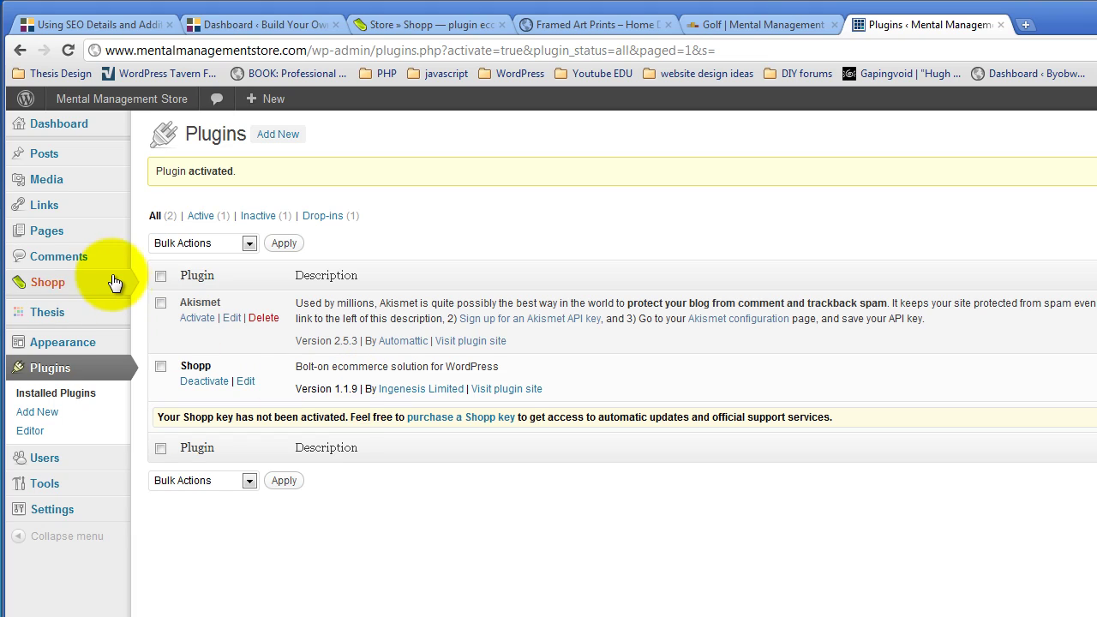
# Open the Welcome to Shopp page and open its official documentation link in a new tab.
pyautogui.click(87, 292)
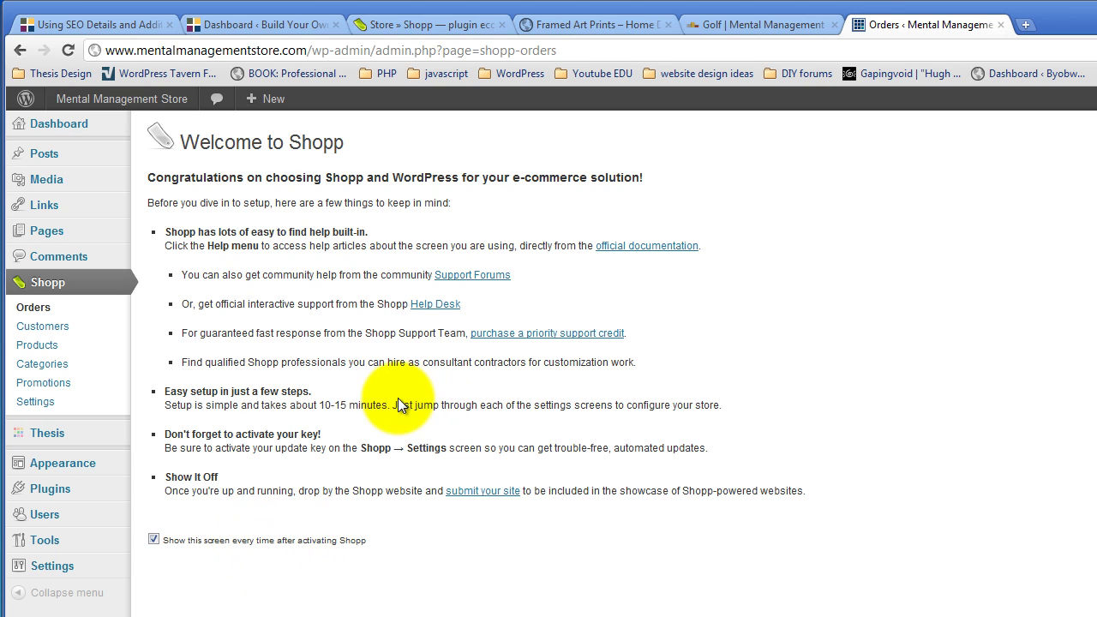
pyautogui.rightClick(664, 248)
pyautogui.click(708, 256)
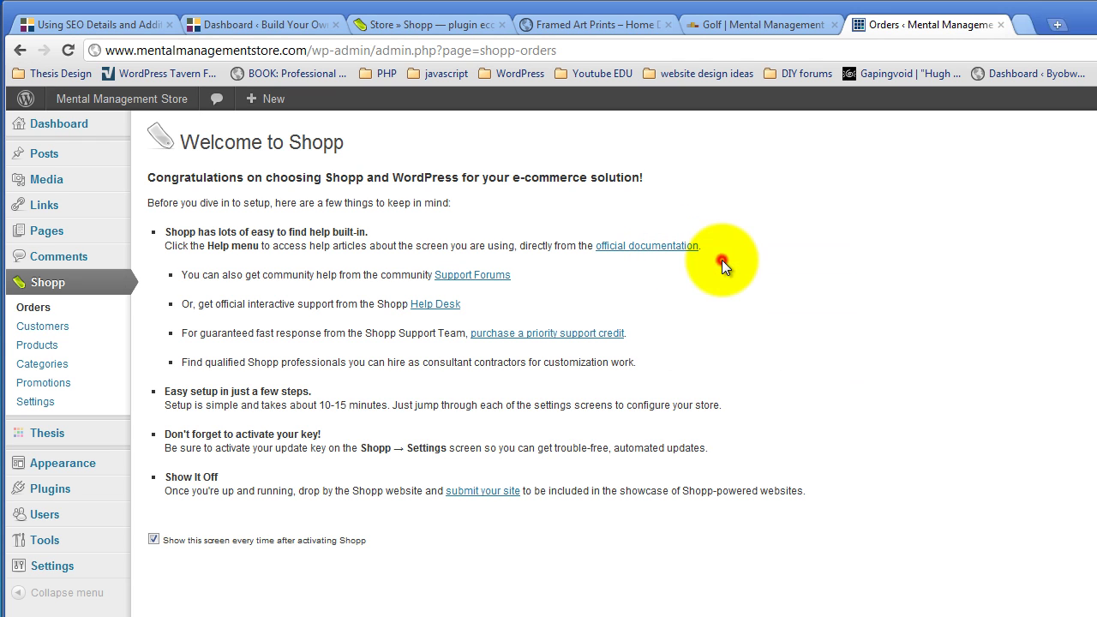
# Go to the documentation tab and log in to the Shopp wiki with the account password.
pyautogui.click(1085, 26)
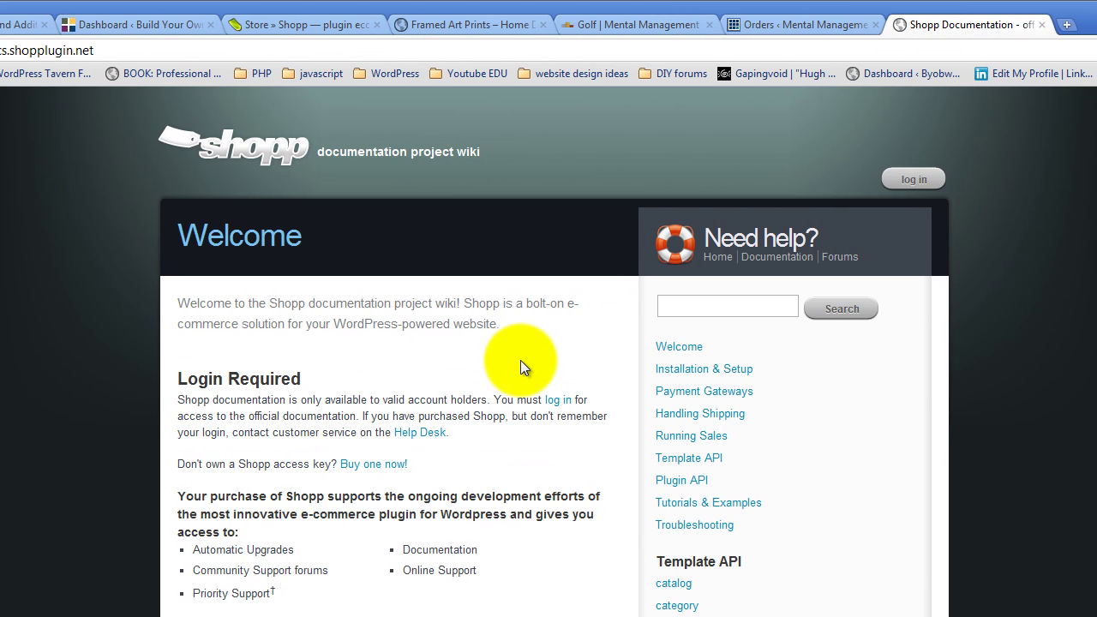
pyautogui.scroll(-2, 506, 368)
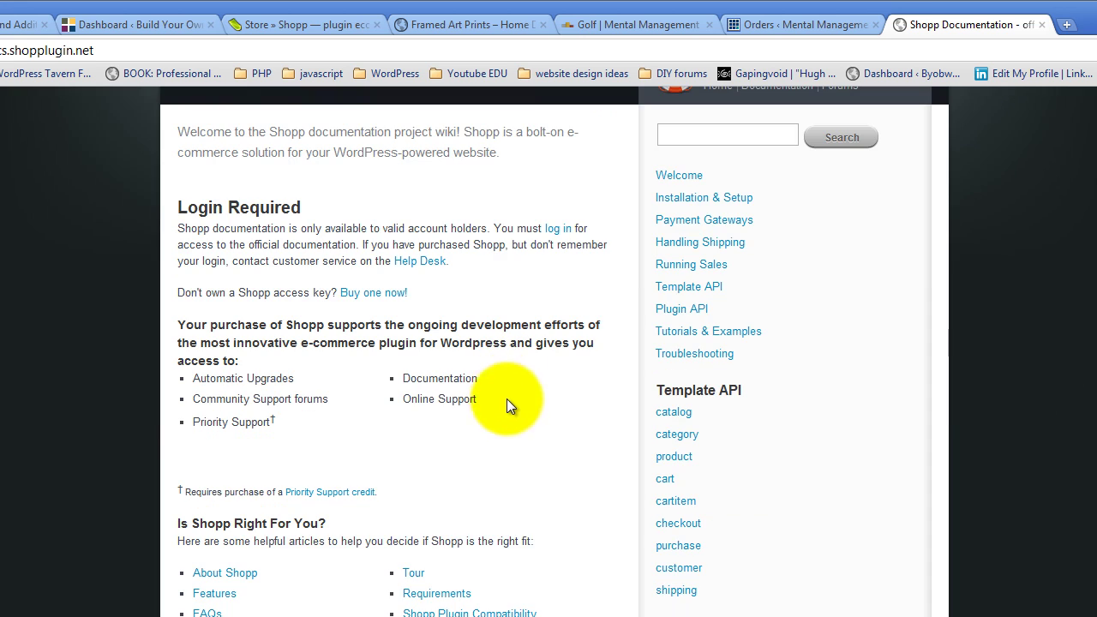
pyautogui.scroll(2, 515, 420)
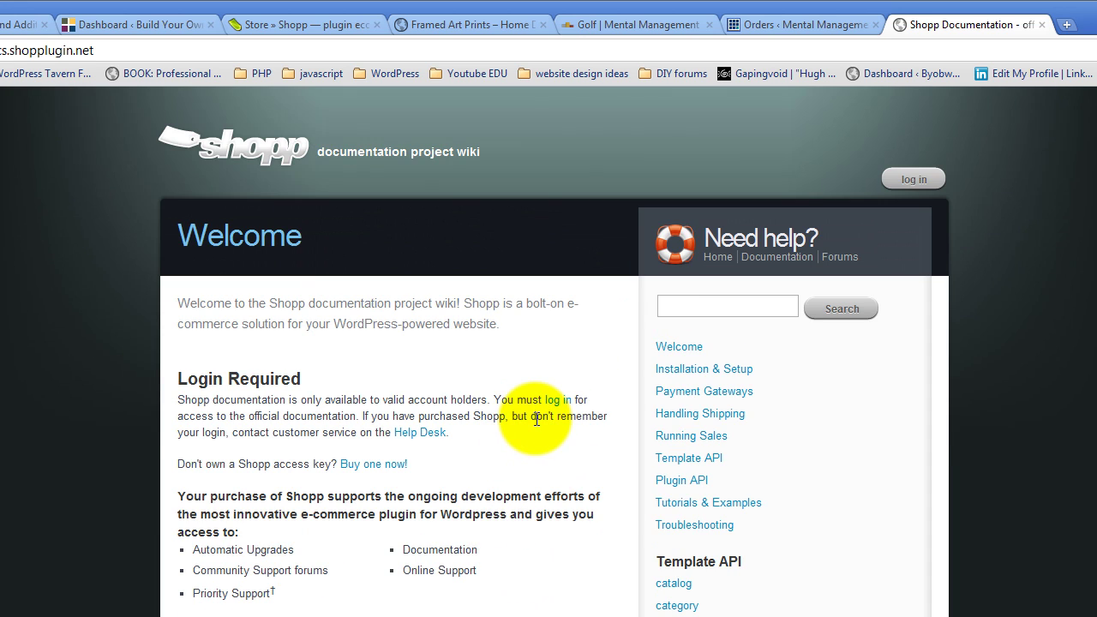
pyautogui.click(936, 178)
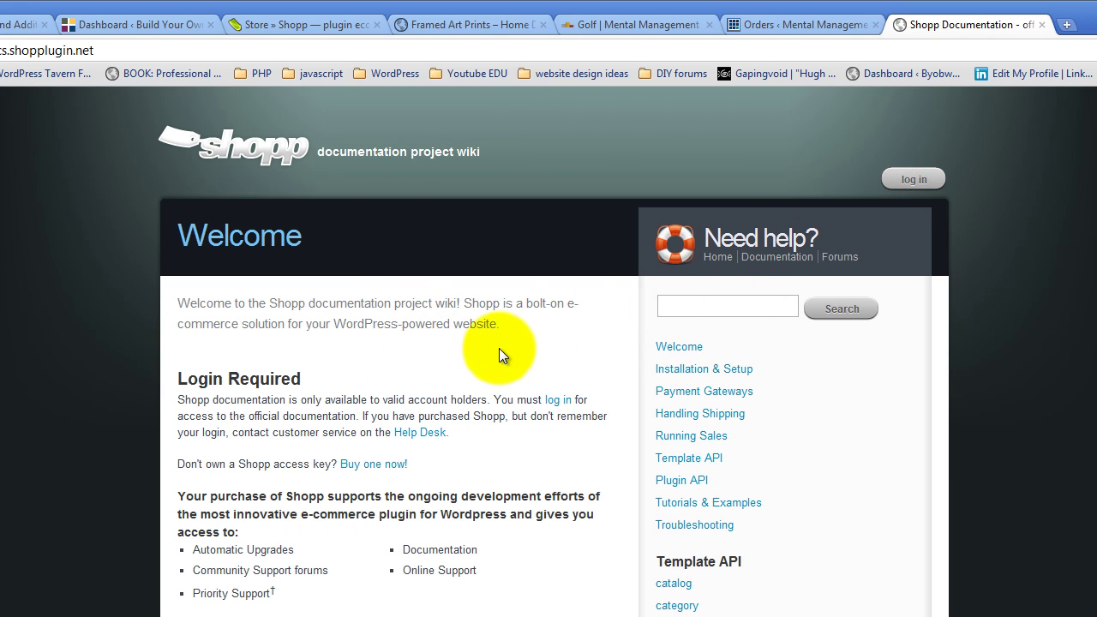
pyautogui.click(911, 180)
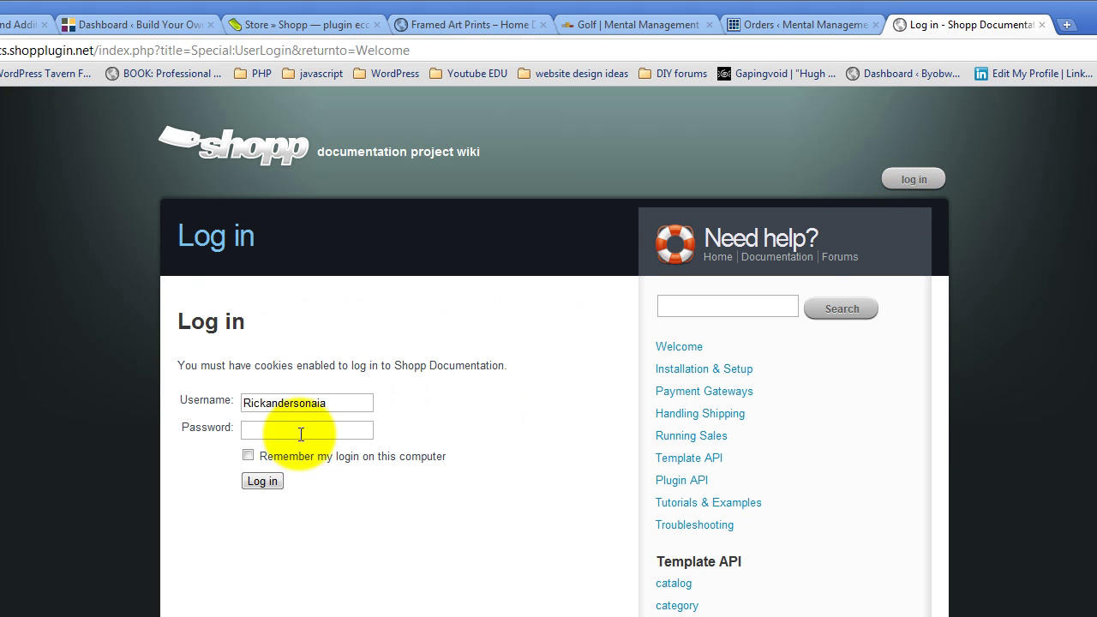
pyautogui.click(299, 433)
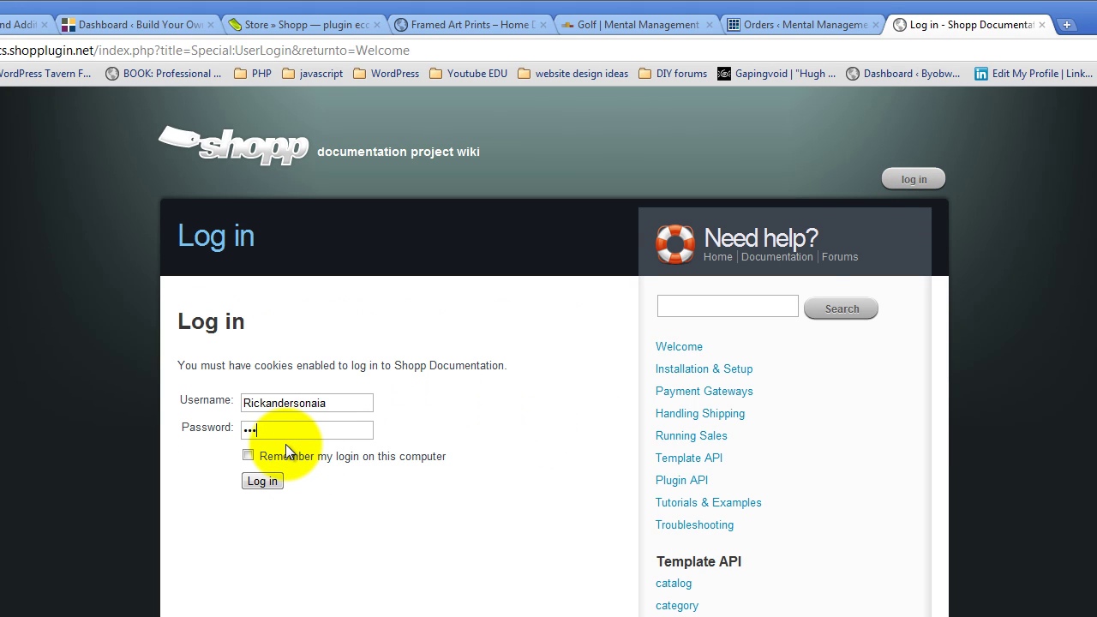
pyautogui.press('Return')
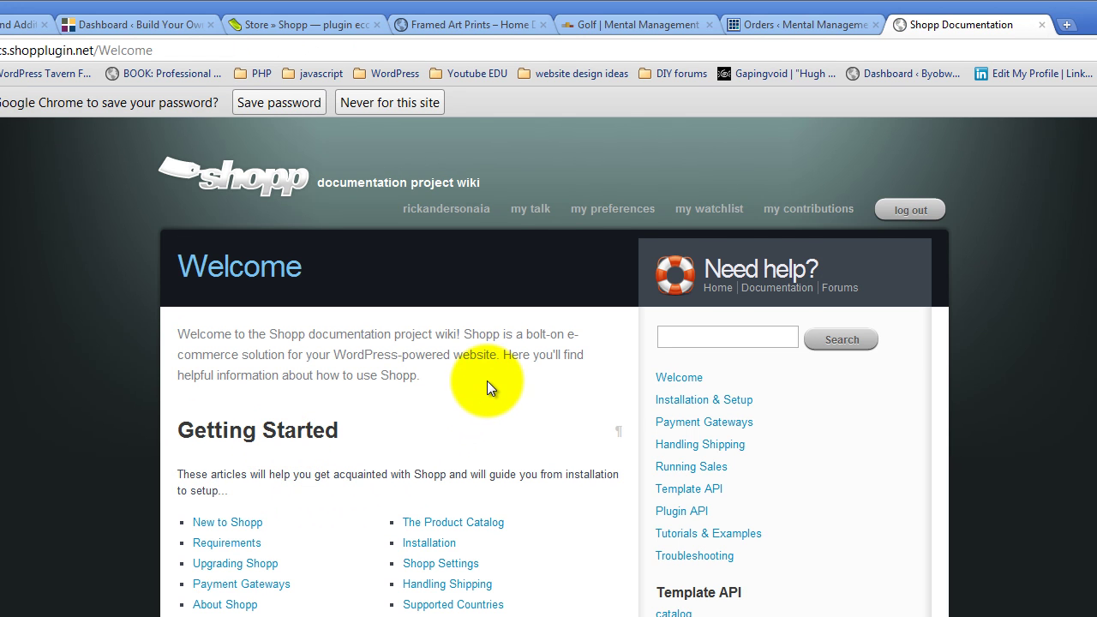
# Open 'New to Shopp' under Getting Started and scroll through its Install & Setup and Shopp Pages sections.
pyautogui.scroll(-4, 531, 393)
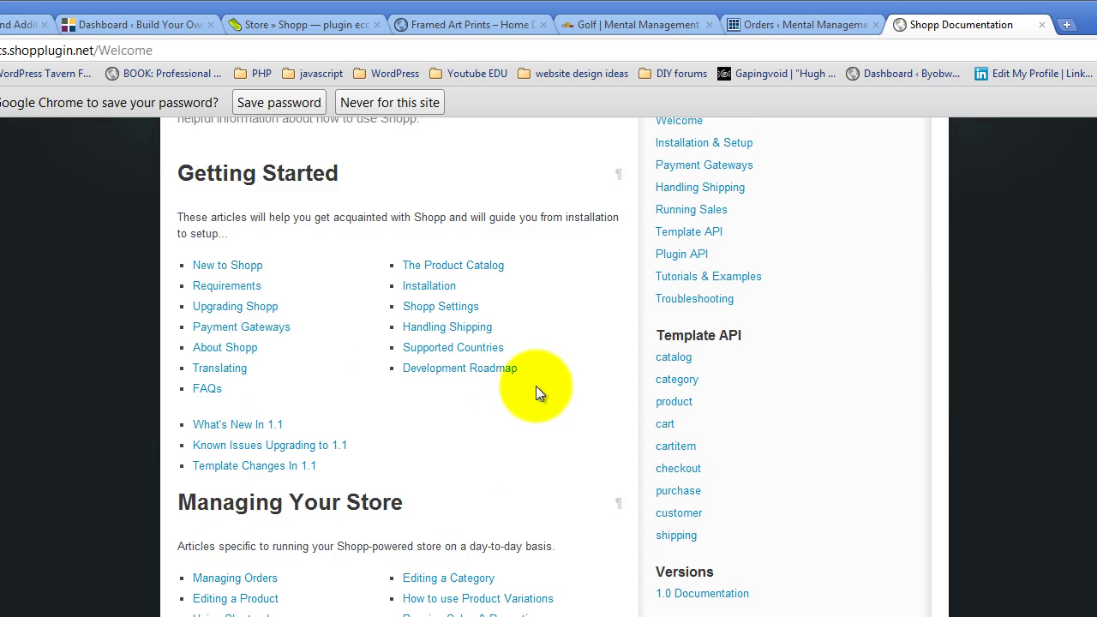
pyautogui.scroll(3, 535, 385)
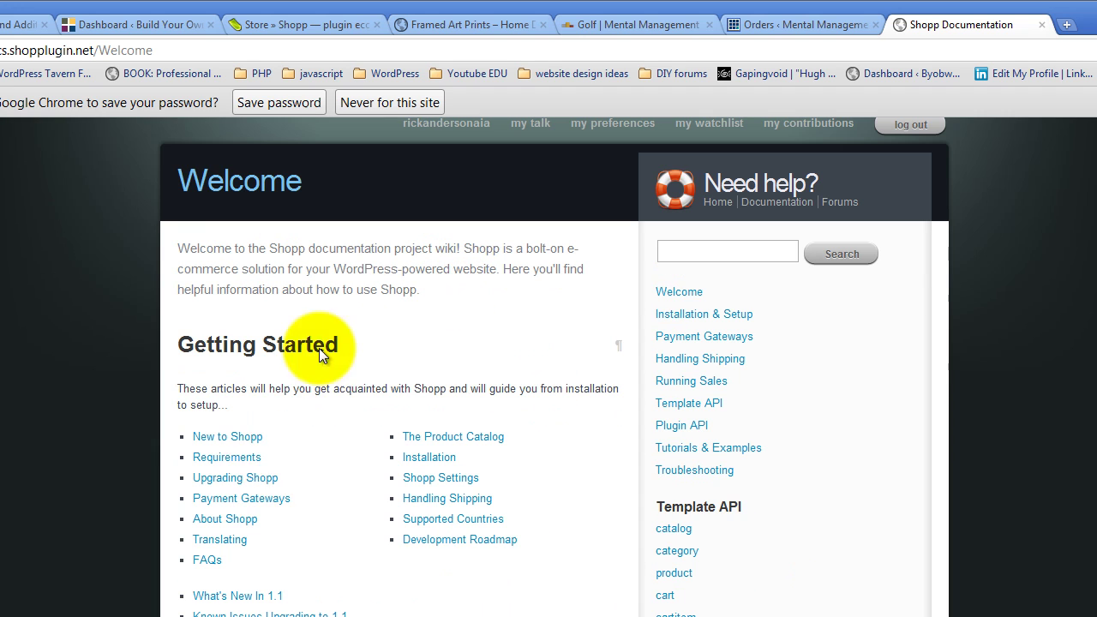
pyautogui.click(249, 436)
pyautogui.scroll(-6, 437, 429)
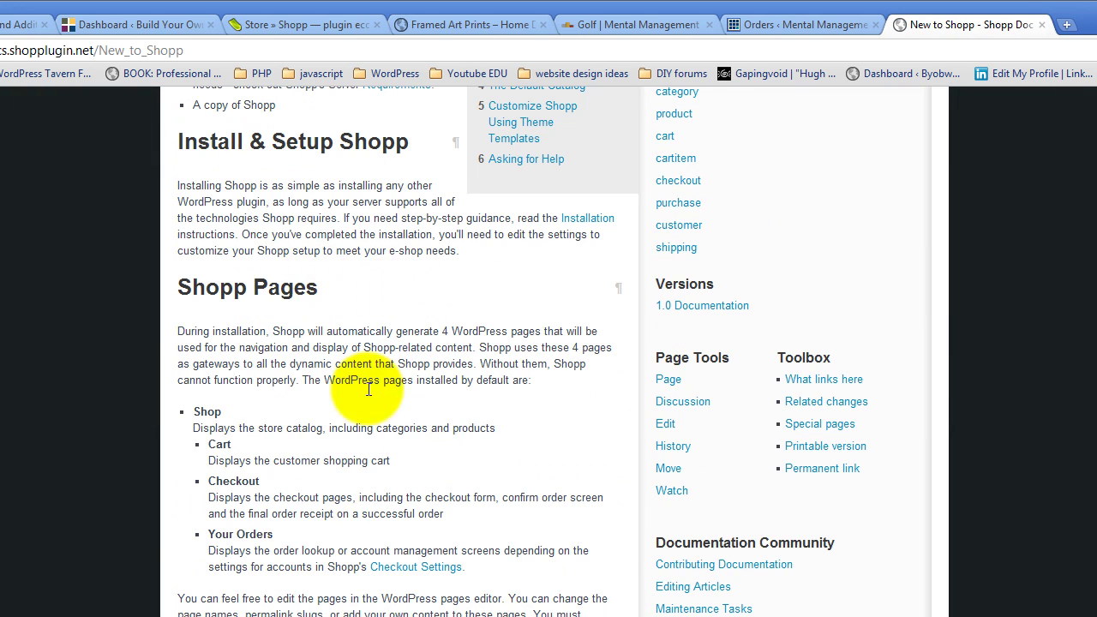
pyautogui.scroll(-3, 335, 319)
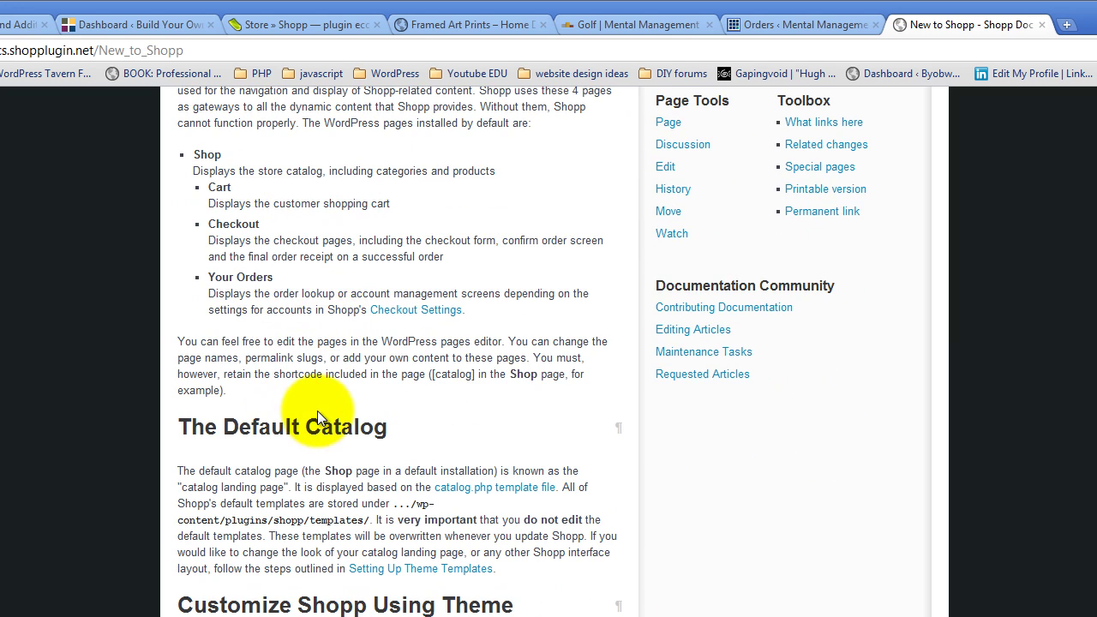
pyautogui.scroll(-1, 384, 359)
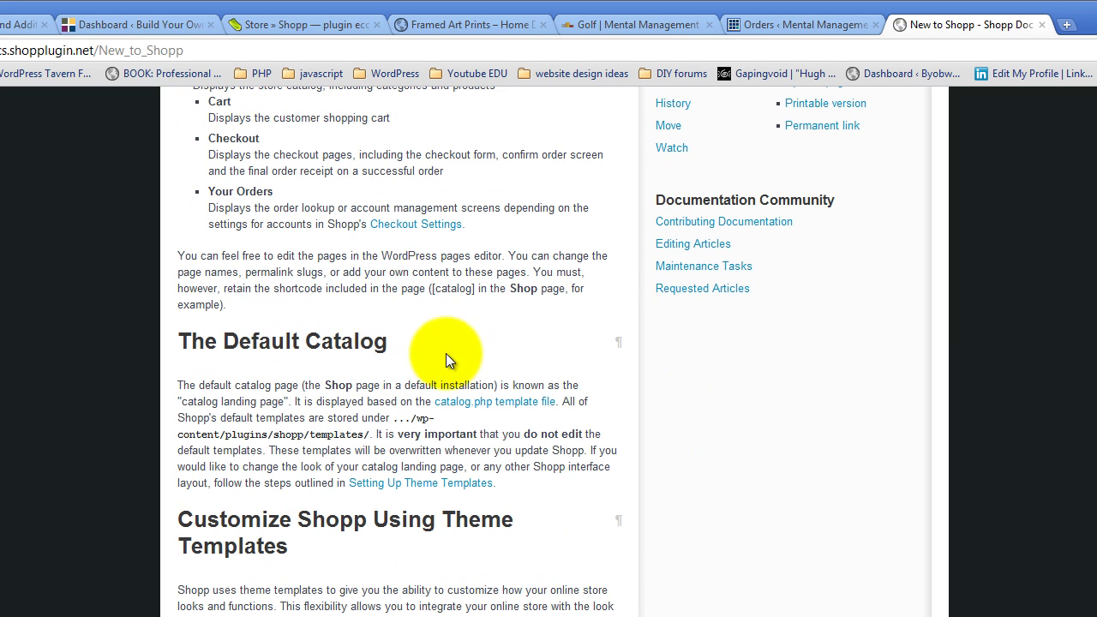
pyautogui.scroll(-3, 318, 466)
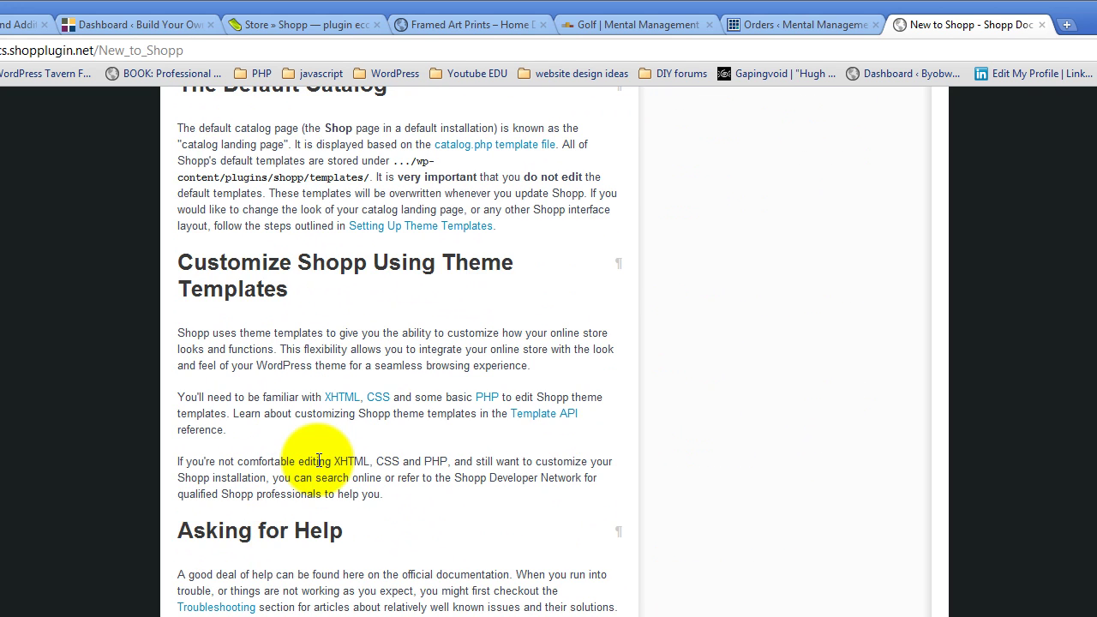
pyautogui.scroll(-3, 318, 461)
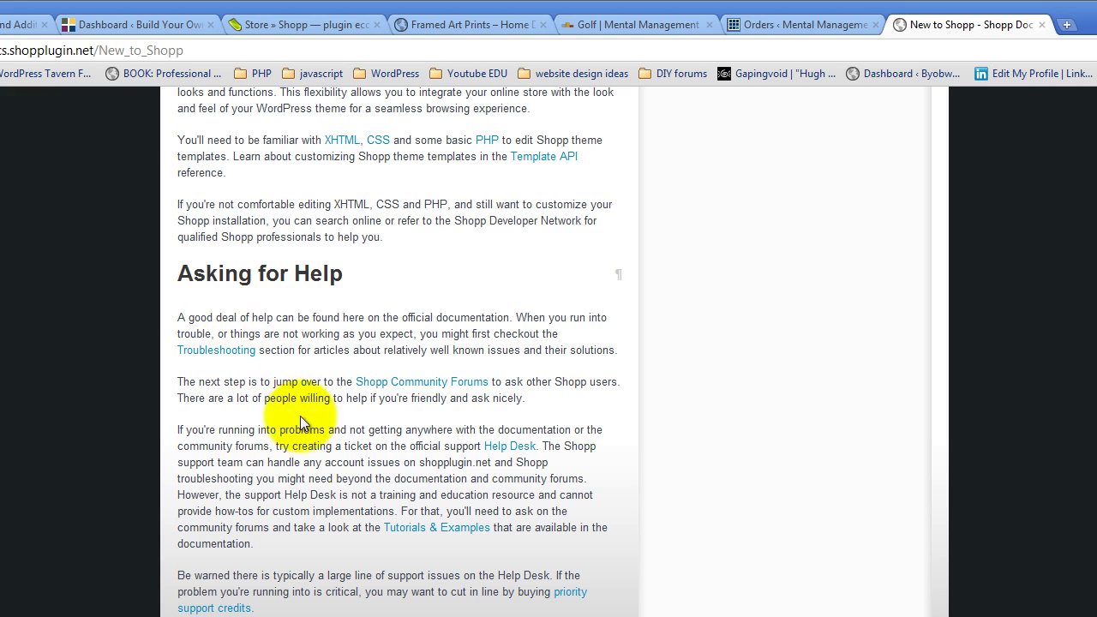
pyautogui.scroll(9, 429, 428)
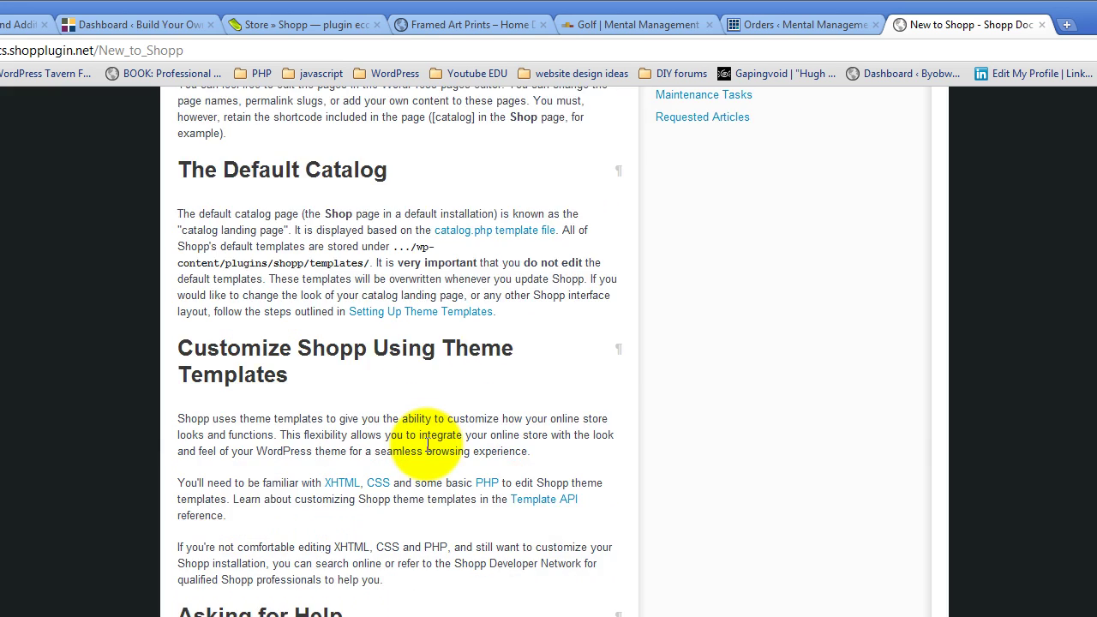
pyautogui.scroll(10, 432, 463)
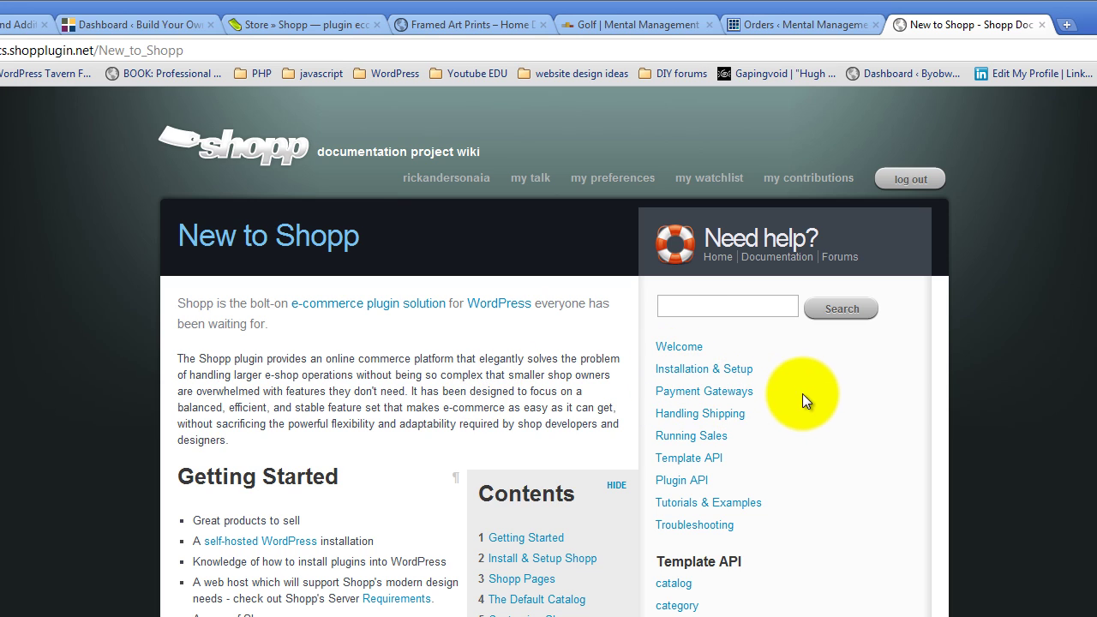
pyautogui.scroll(-1, 791, 391)
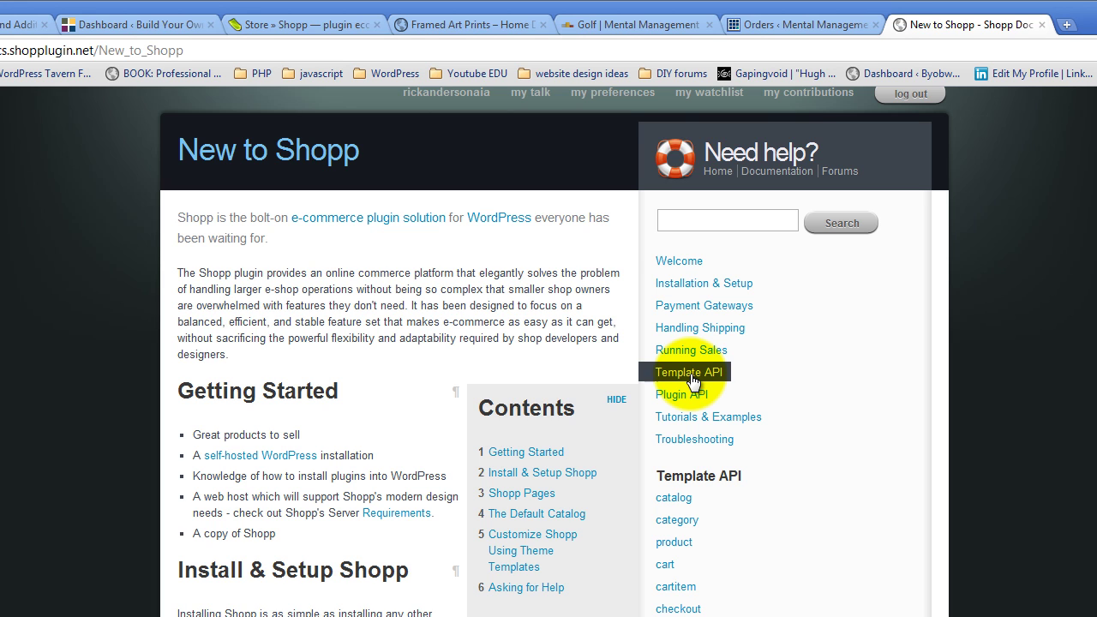
pyautogui.scroll(-2, 692, 382)
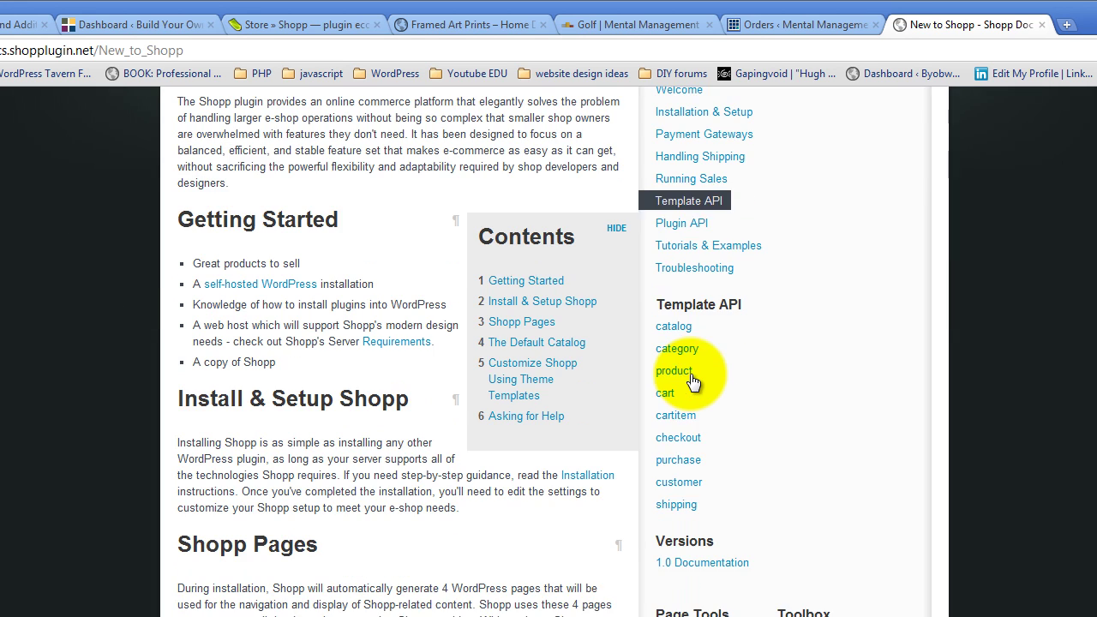
# Glance at the 1.0 Documentation, then follow Asking for Help to the Shopp Community Forums.
pyautogui.click(709, 564)
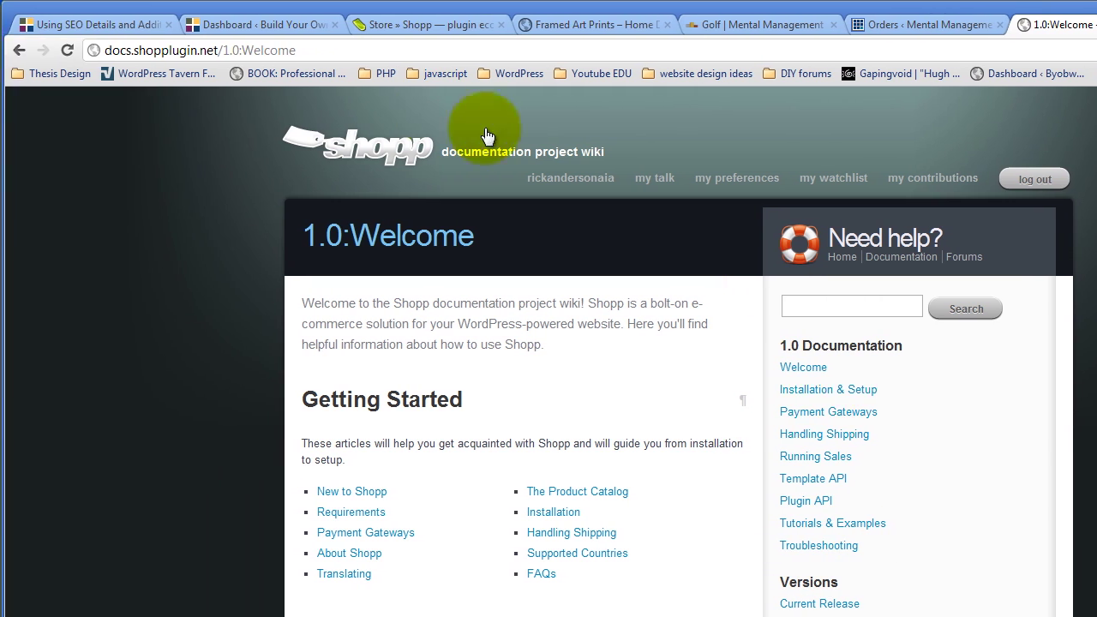
pyautogui.click(18, 49)
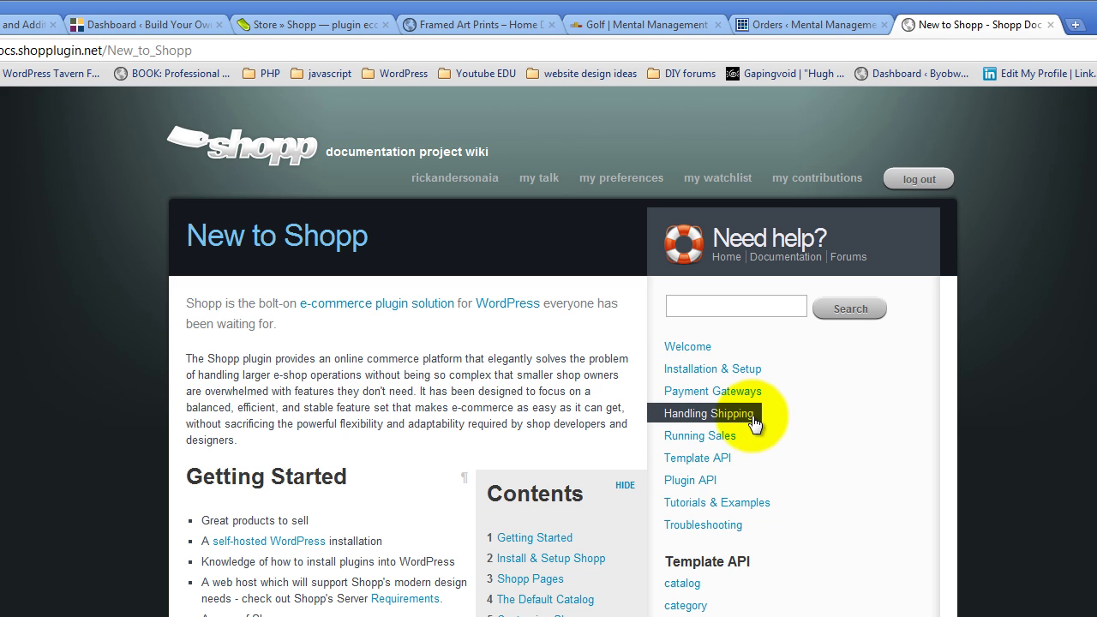
pyautogui.scroll(-10, 759, 420)
pyautogui.scroll(-5, 755, 425)
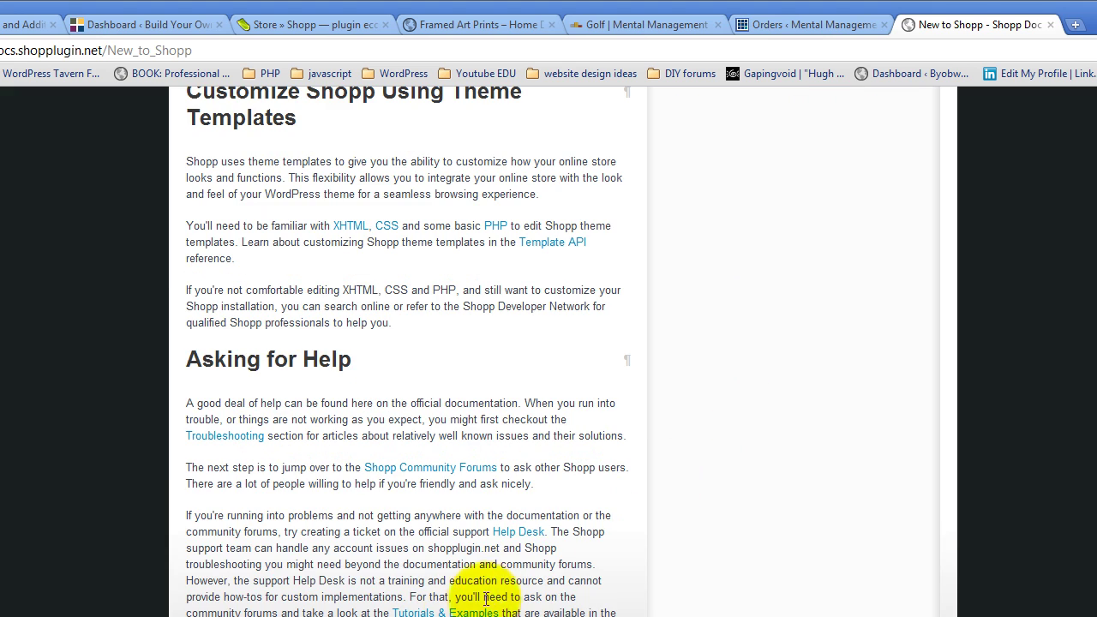
pyautogui.click(456, 474)
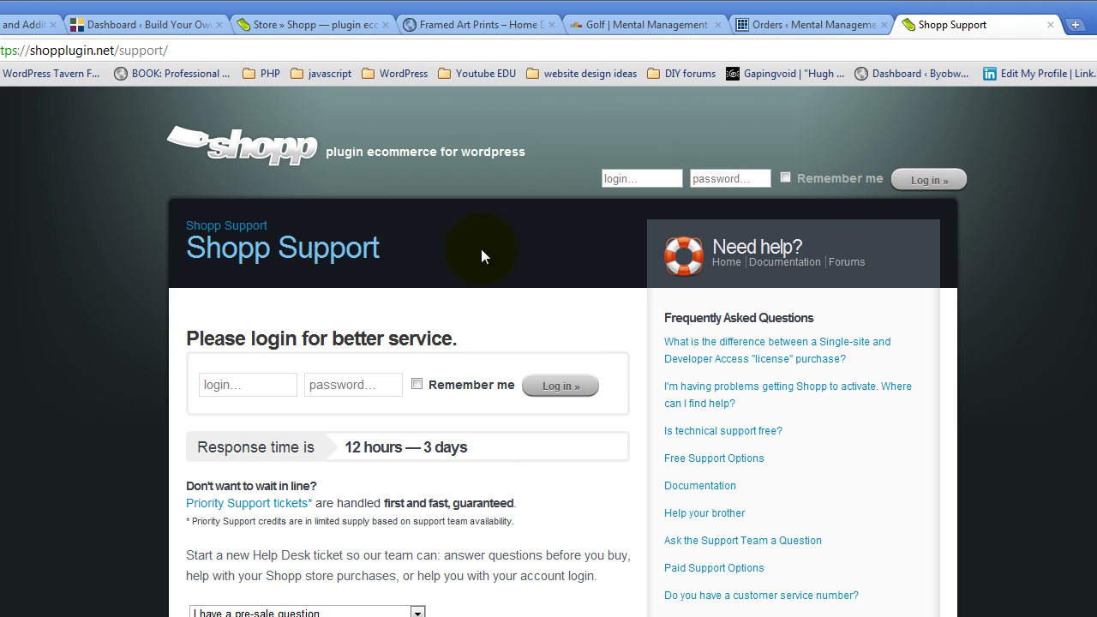
# Sign in to Shopp Support using the saved login name and the account password.
pyautogui.click(229, 385)
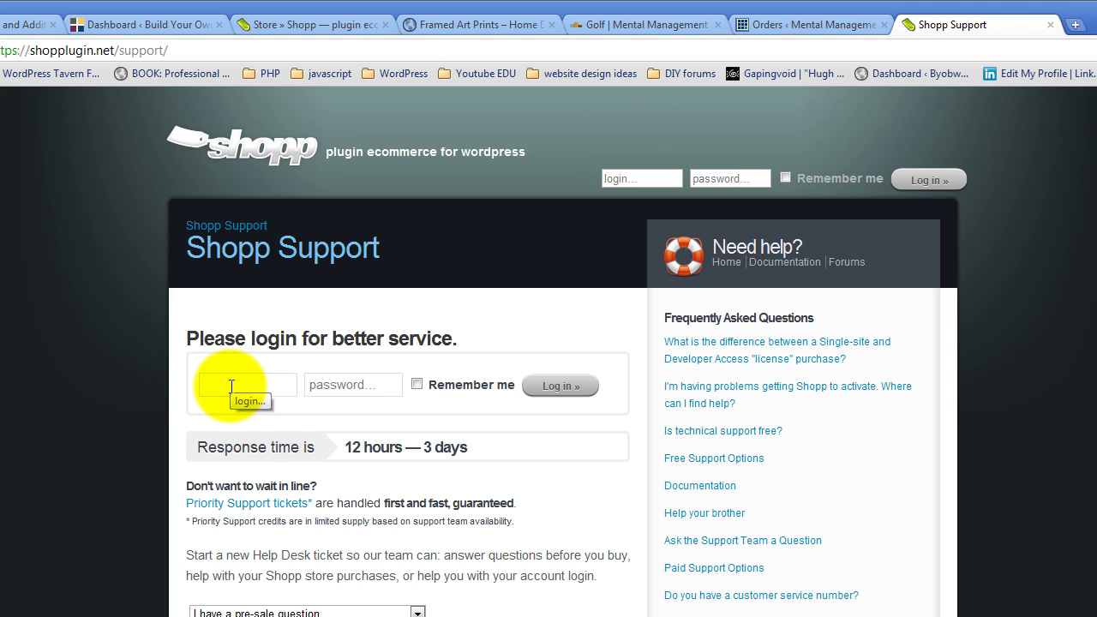
pyautogui.write('ri')
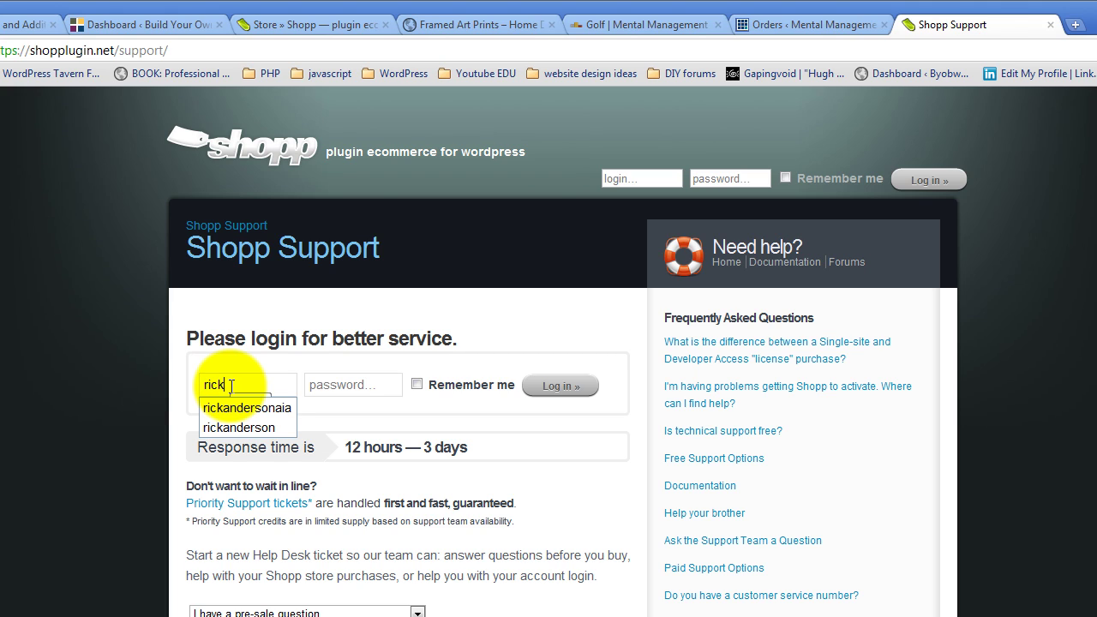
pyautogui.write('ck')
pyautogui.click(234, 409)
pyautogui.click(340, 387)
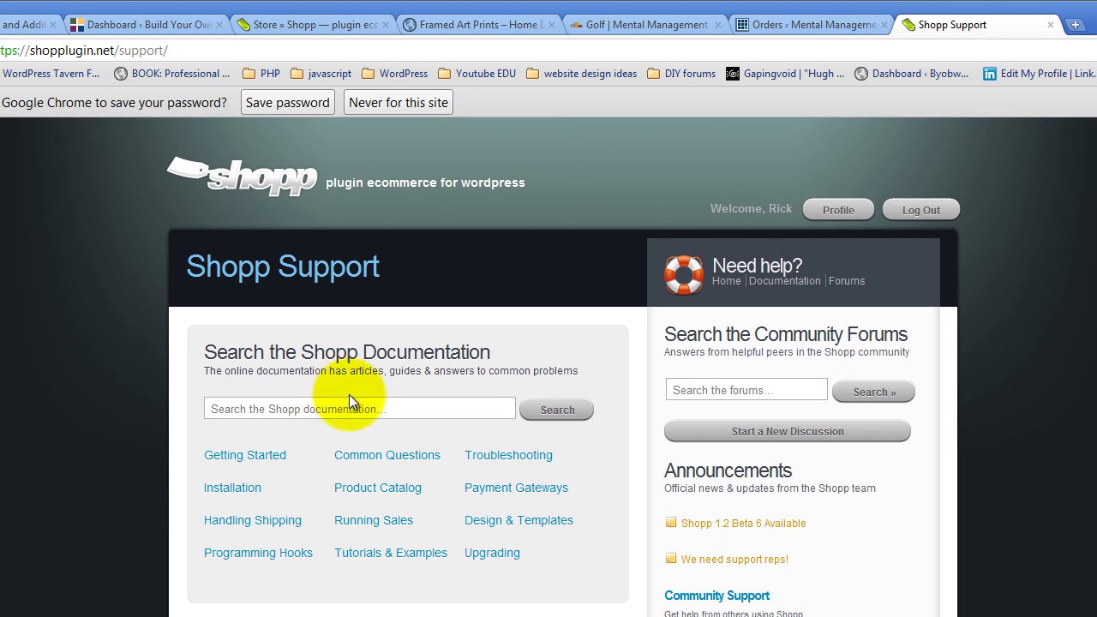
pyautogui.scroll(-3, 390, 393)
pyautogui.scroll(1, 399, 291)
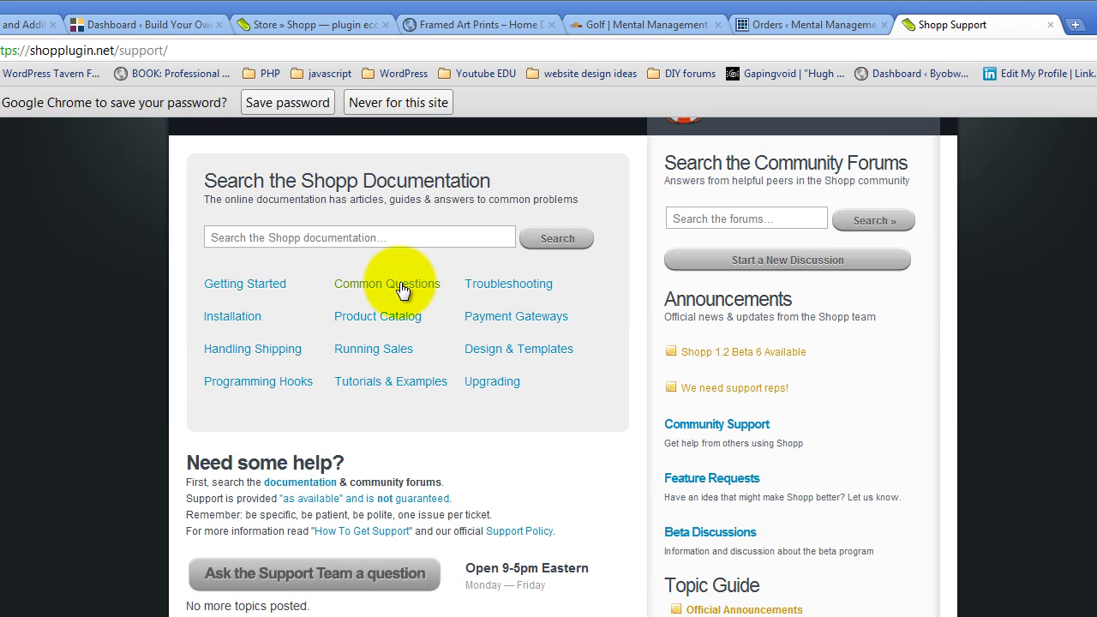
pyautogui.scroll(-3, 360, 385)
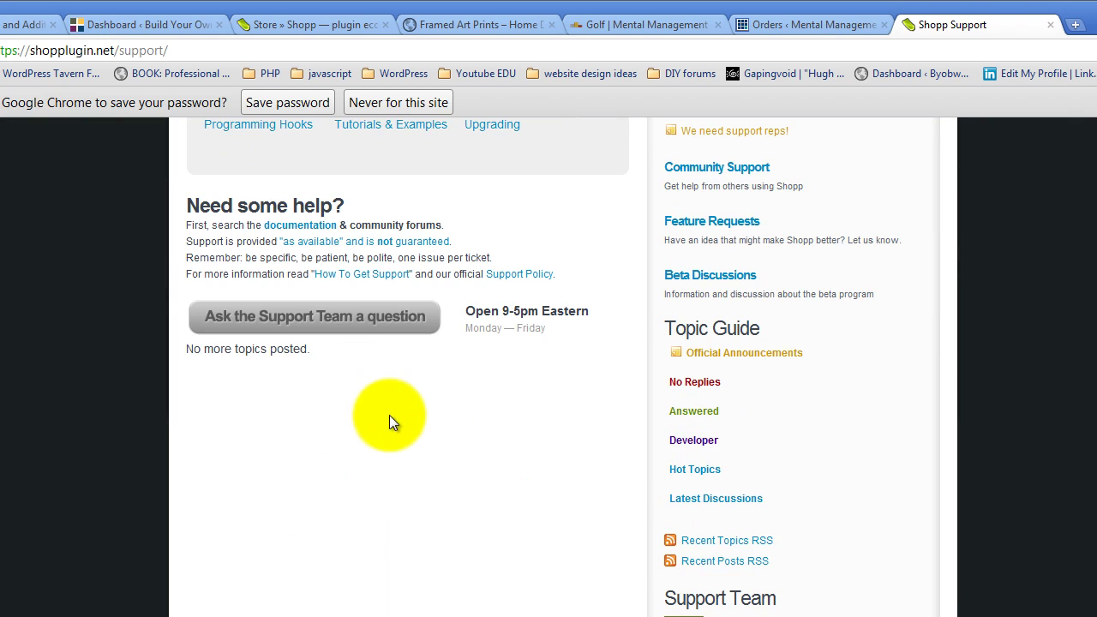
pyautogui.scroll(4, 446, 439)
pyautogui.scroll(-1, 460, 450)
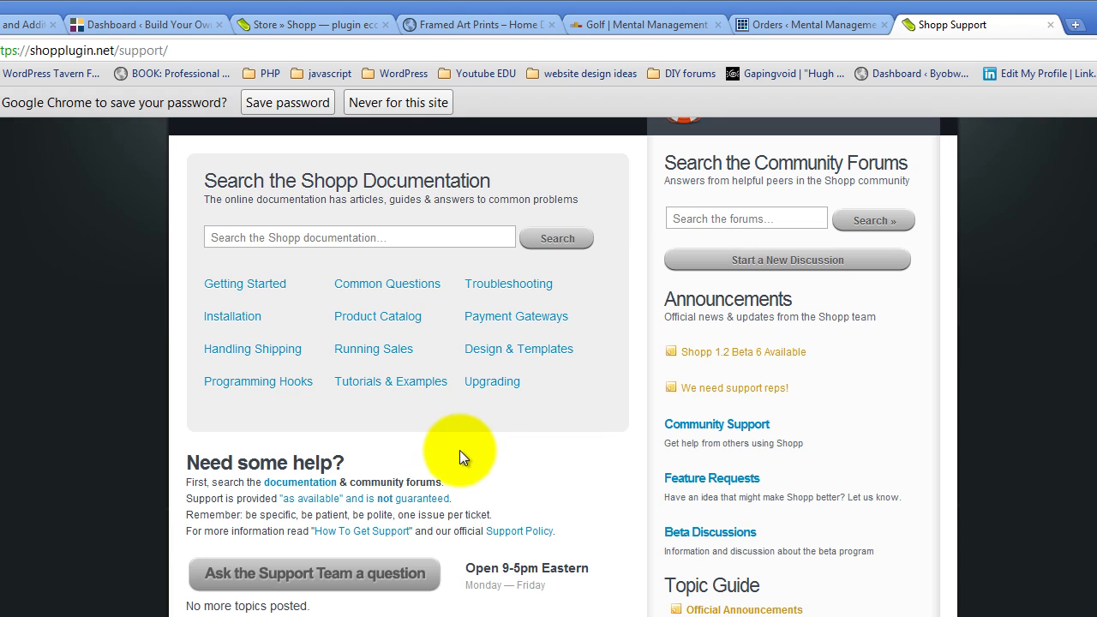
# Browse the Community Support forum topic list, then go back to the shopplugin.net home page.
pyautogui.click(694, 426)
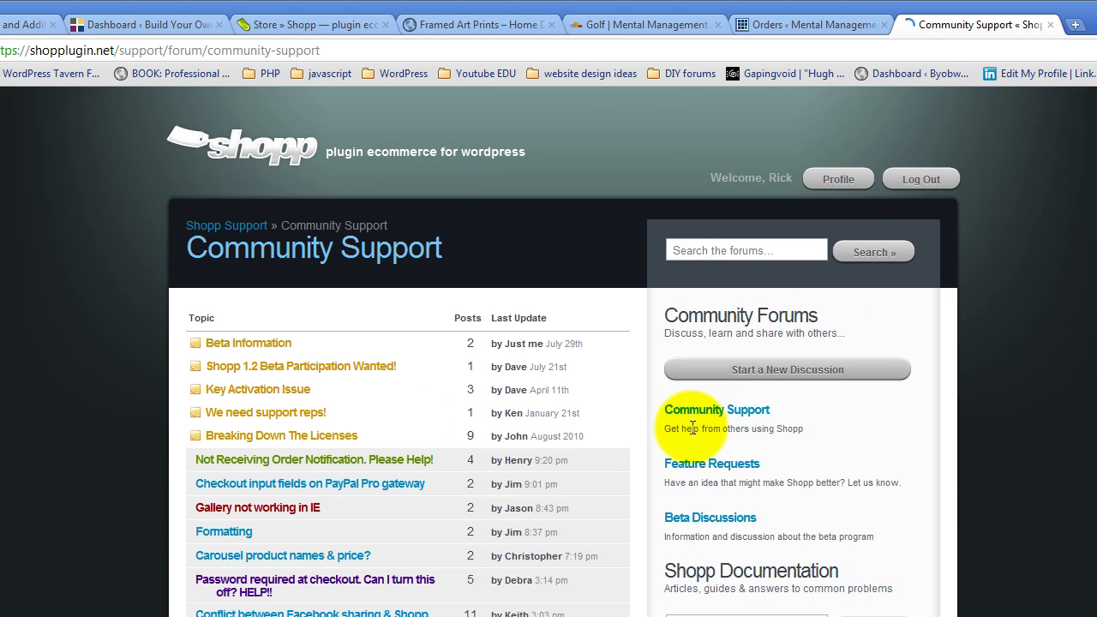
pyautogui.scroll(-3, 540, 425)
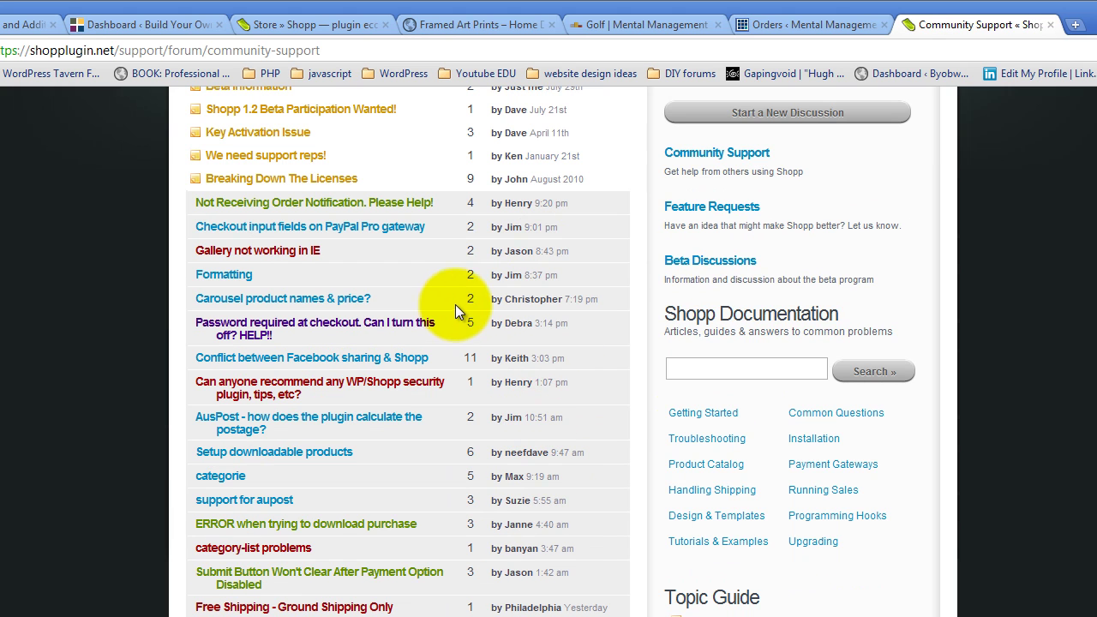
pyautogui.scroll(3, 411, 334)
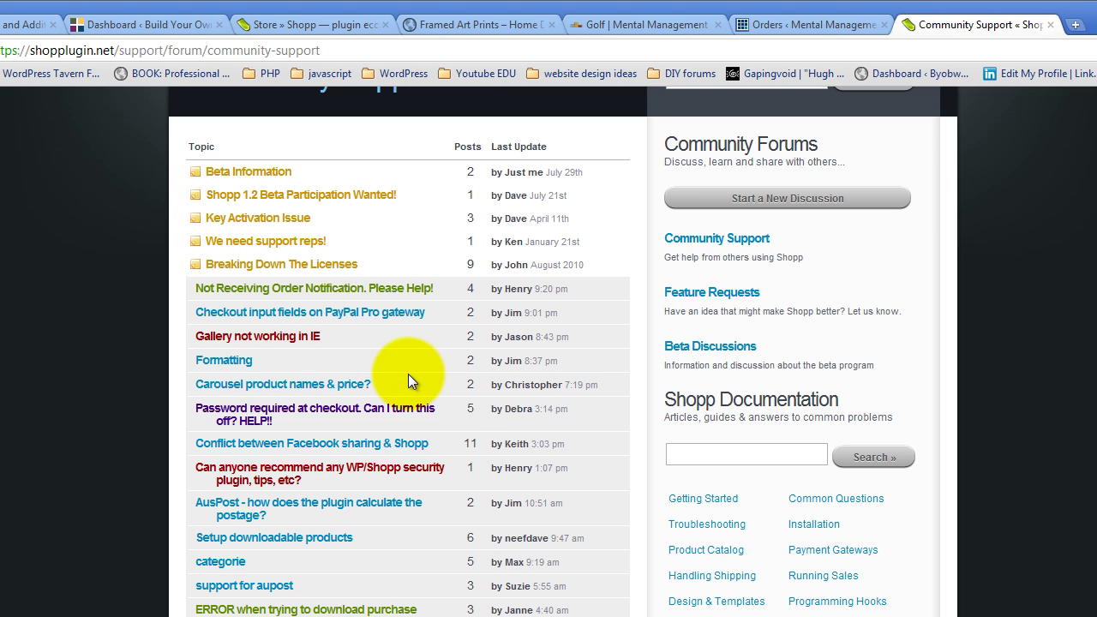
pyautogui.scroll(-3, 408, 374)
pyautogui.scroll(-2, 408, 373)
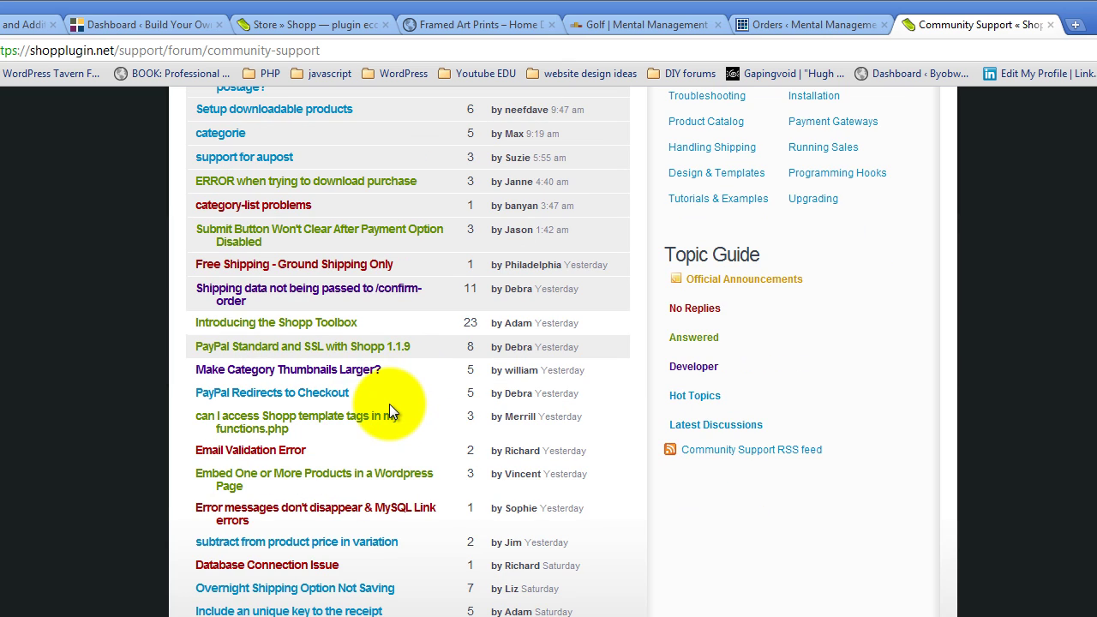
pyautogui.scroll(8, 274, 572)
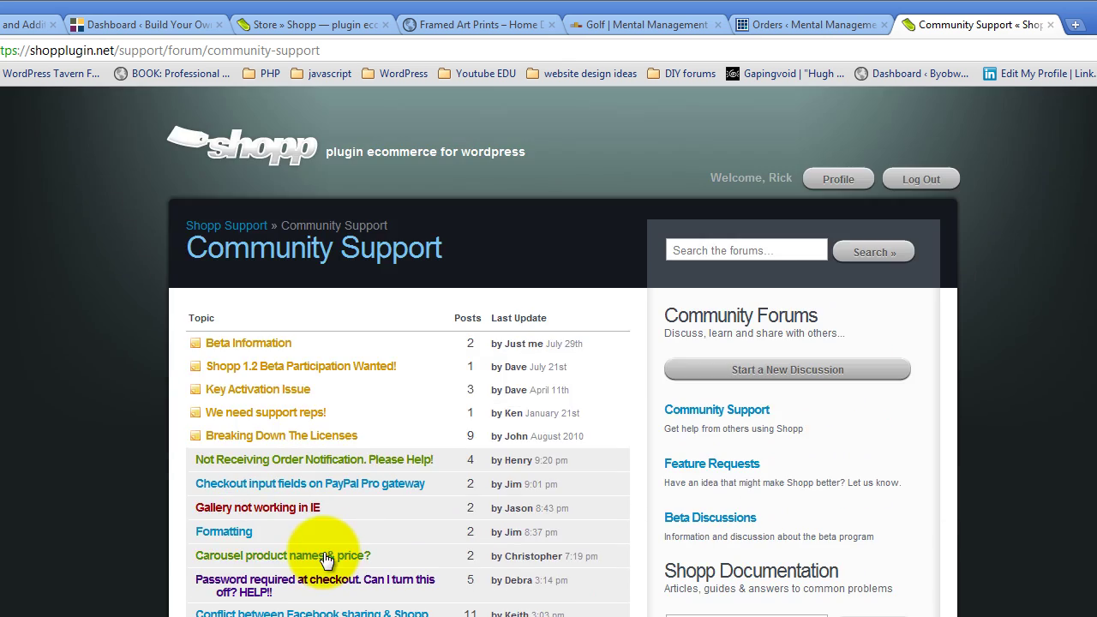
pyautogui.click(713, 251)
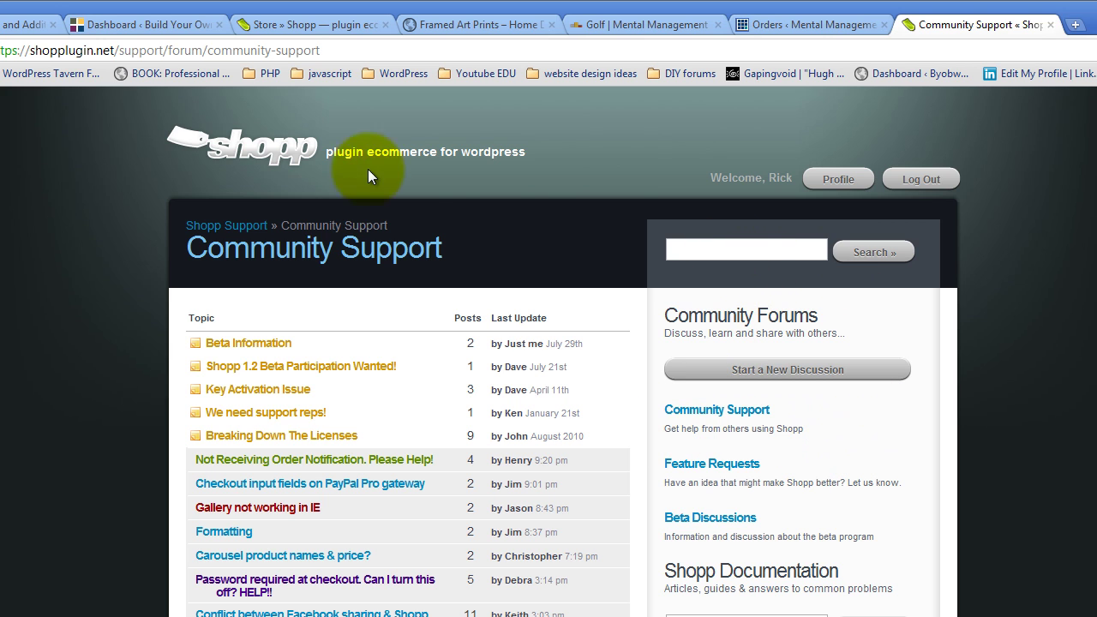
pyautogui.click(276, 153)
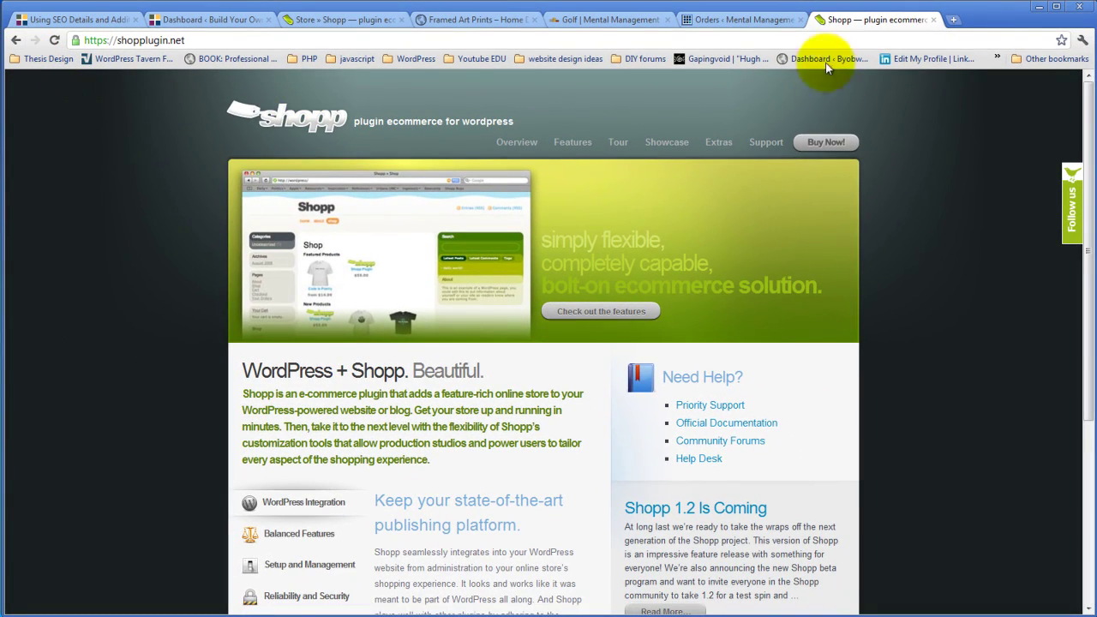
# Return to the Welcome to Shopp admin tab and continue to the Shopp Settings page.
pyautogui.click(744, 20)
pyautogui.click(861, 22)
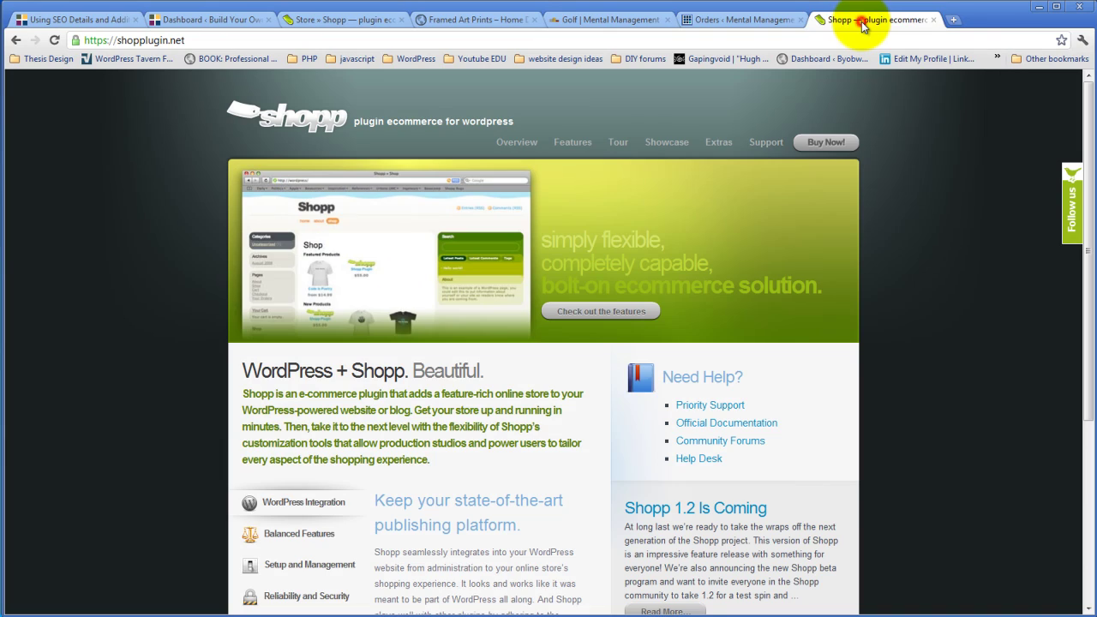
pyautogui.click(784, 19)
pyautogui.click(1029, 390)
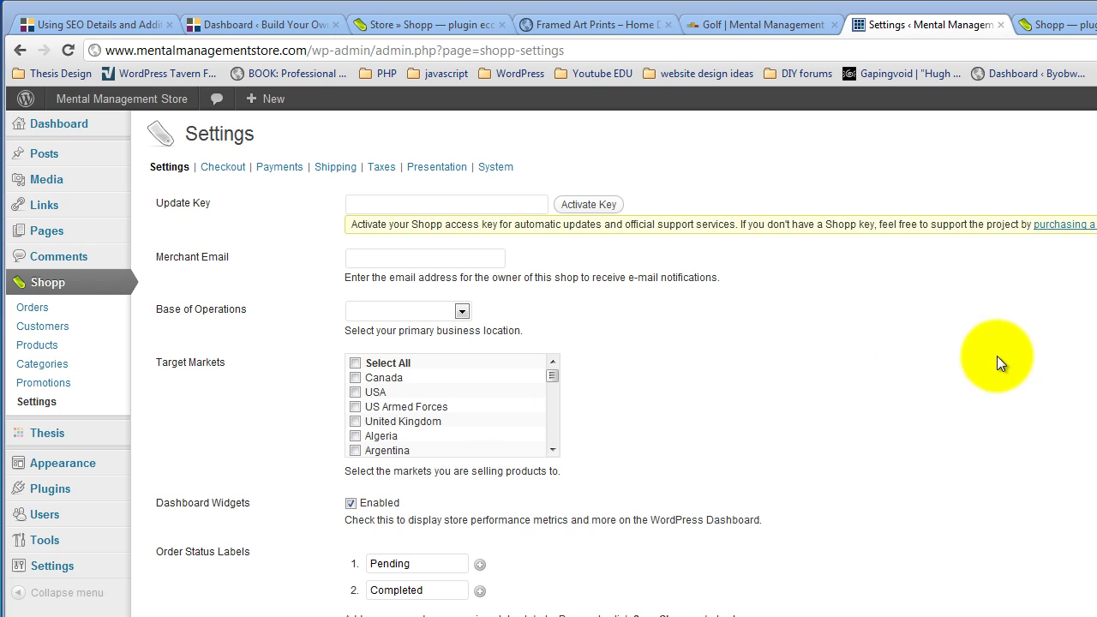
# Focus the Update Key field, then close the SHOPP.zip preview so the attachment downloads as SHOPP (1).zip.
pyautogui.click(402, 203)
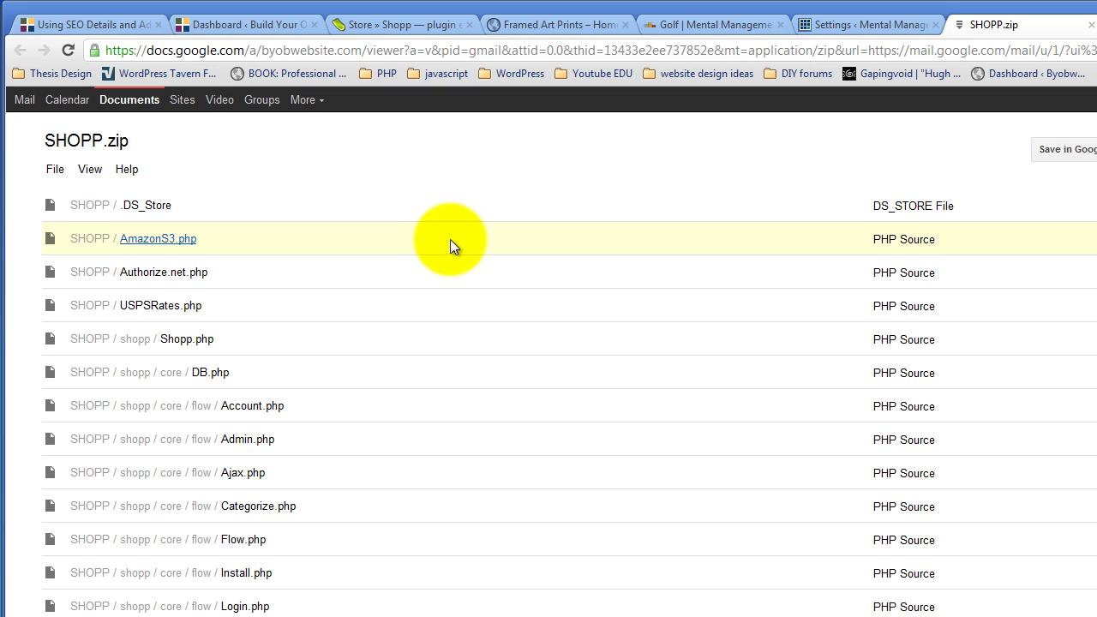
pyautogui.scroll(-7, 450, 239)
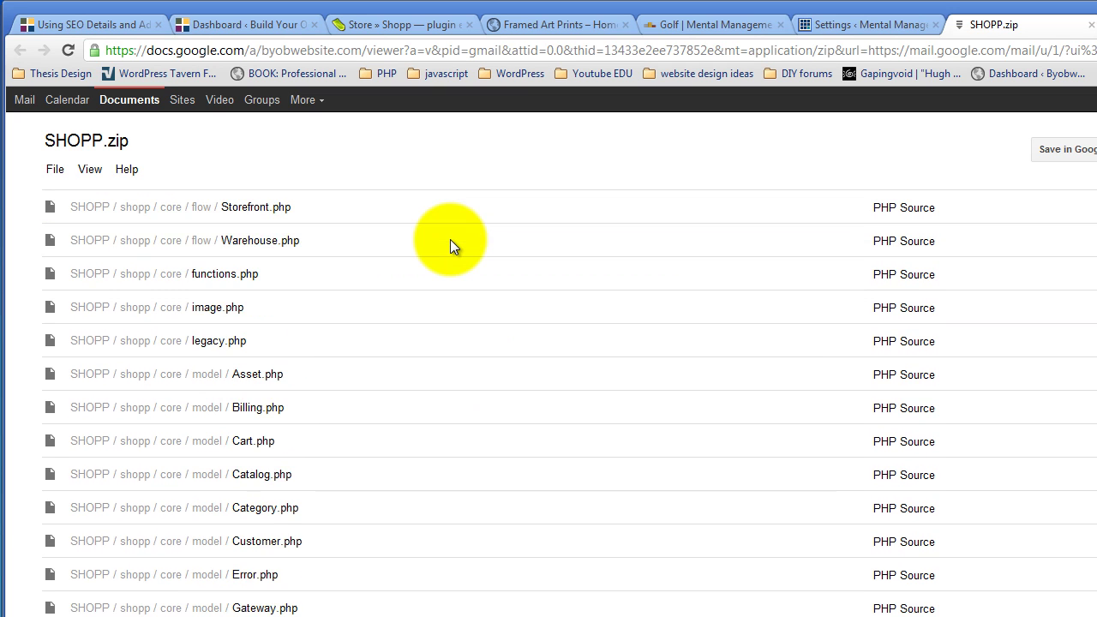
pyautogui.scroll(-6, 450, 240)
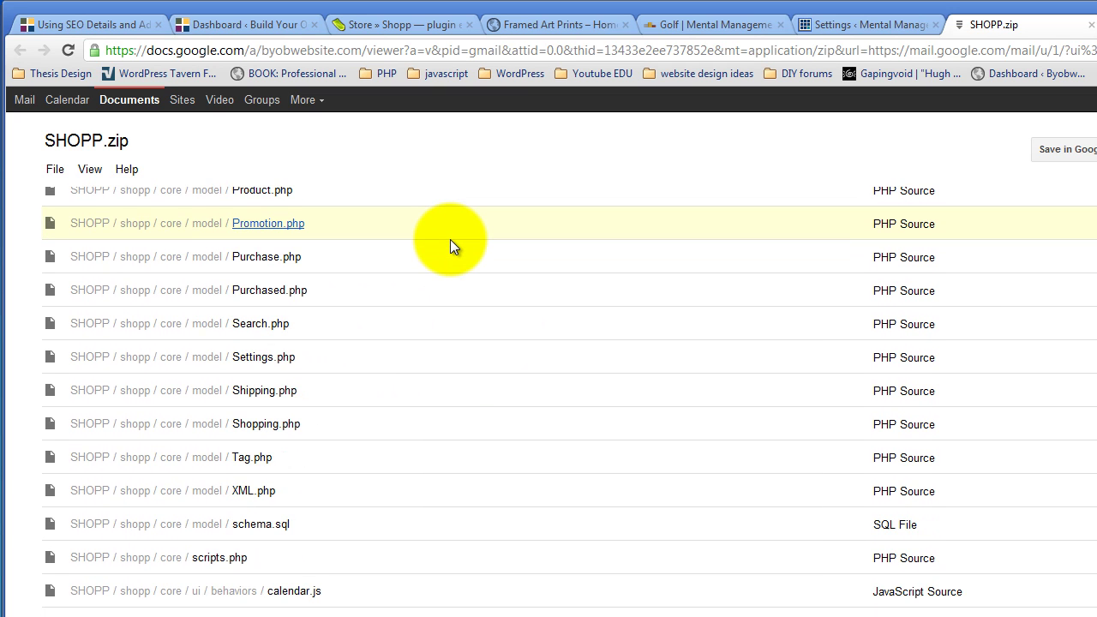
pyautogui.scroll(-20, 451, 240)
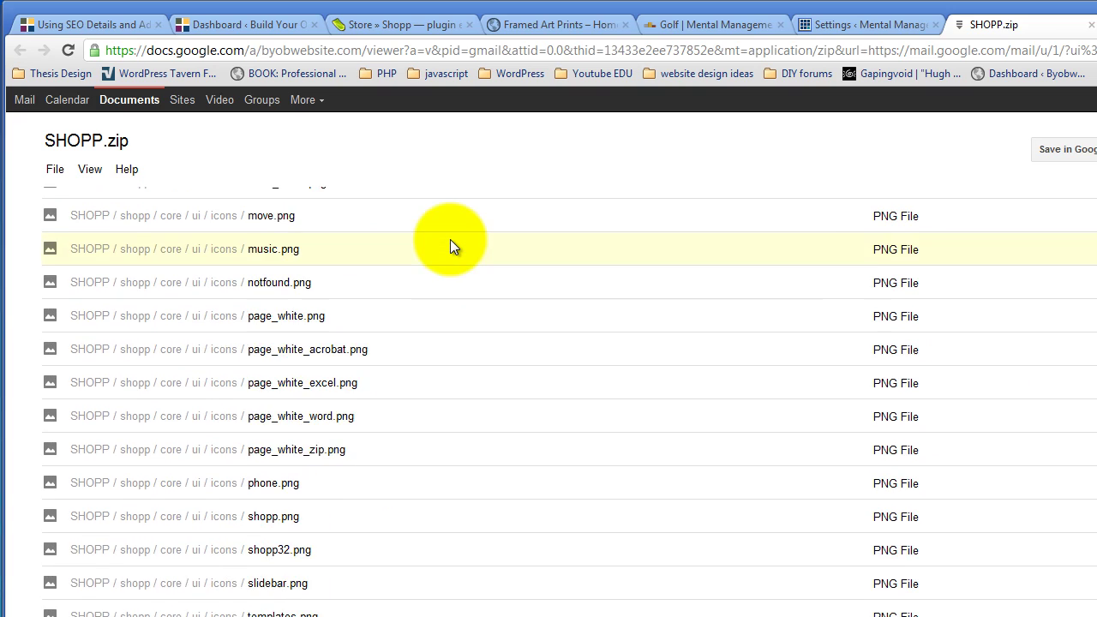
pyautogui.scroll(-5, 452, 246)
pyautogui.scroll(5, 452, 246)
pyautogui.click(1091, 28)
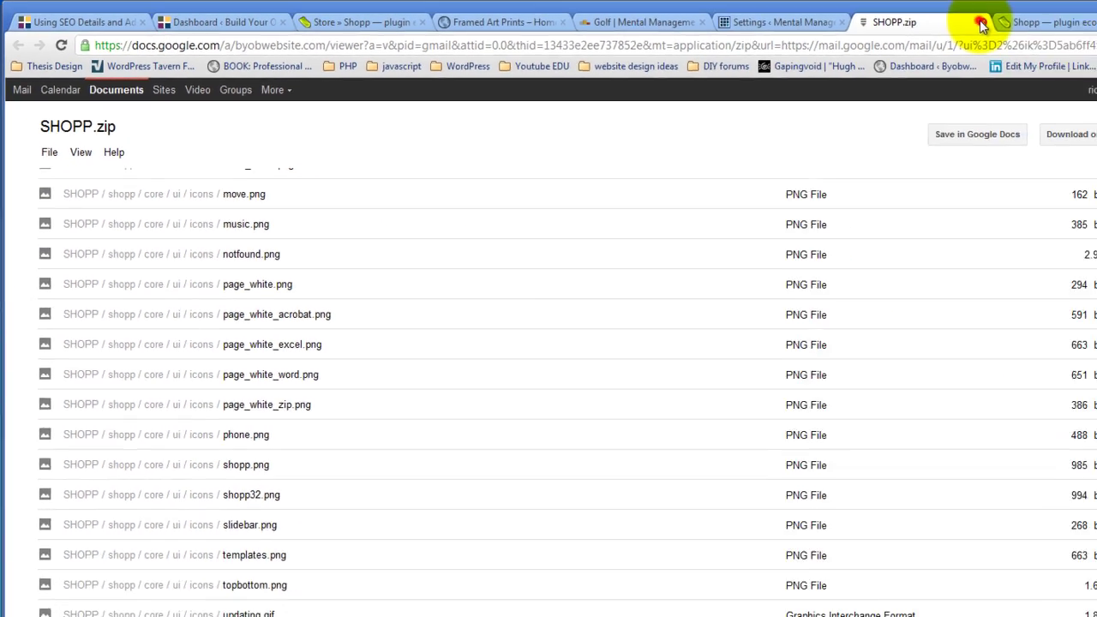
pyautogui.click(981, 23)
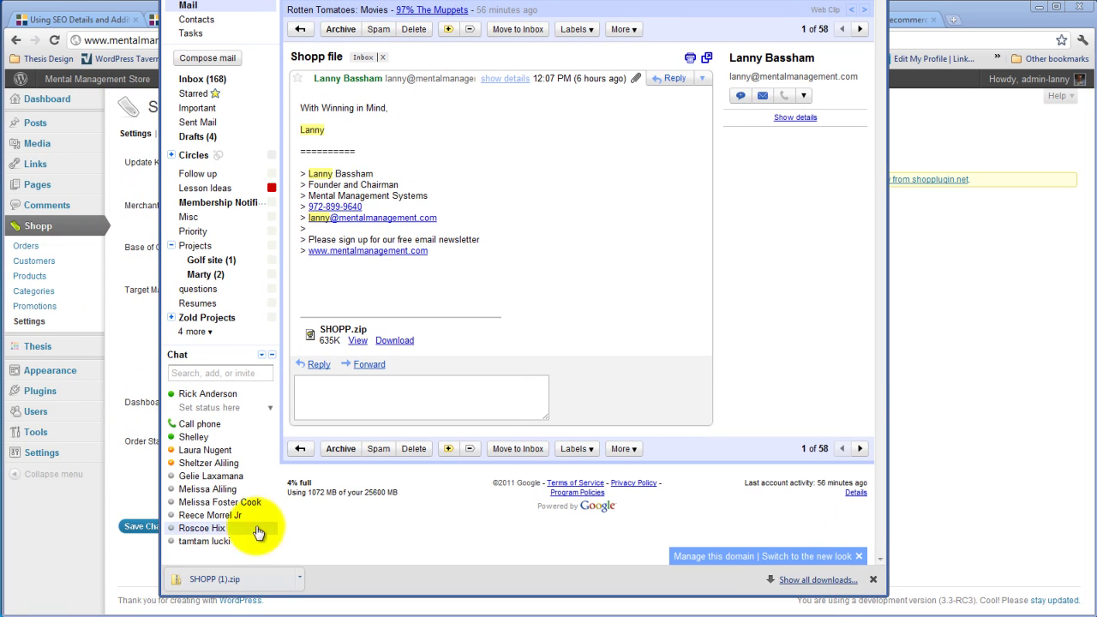
# Open SHOPP (1).zip, go into its SHOPP folder, and open update Key.doc.
pyautogui.click(269, 582)
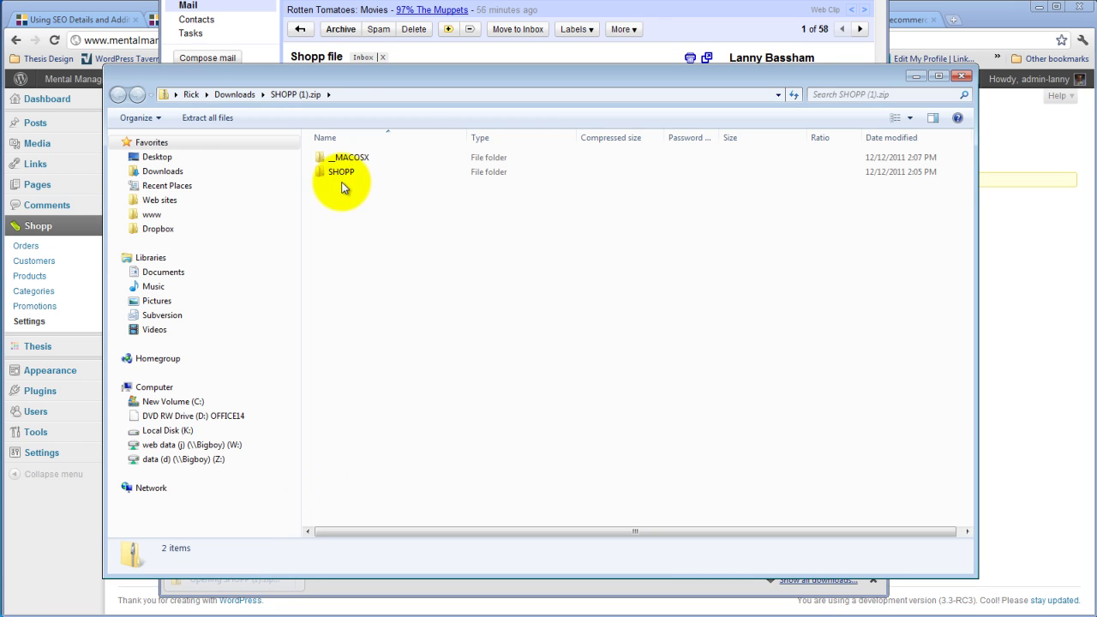
pyautogui.doubleClick(352, 157)
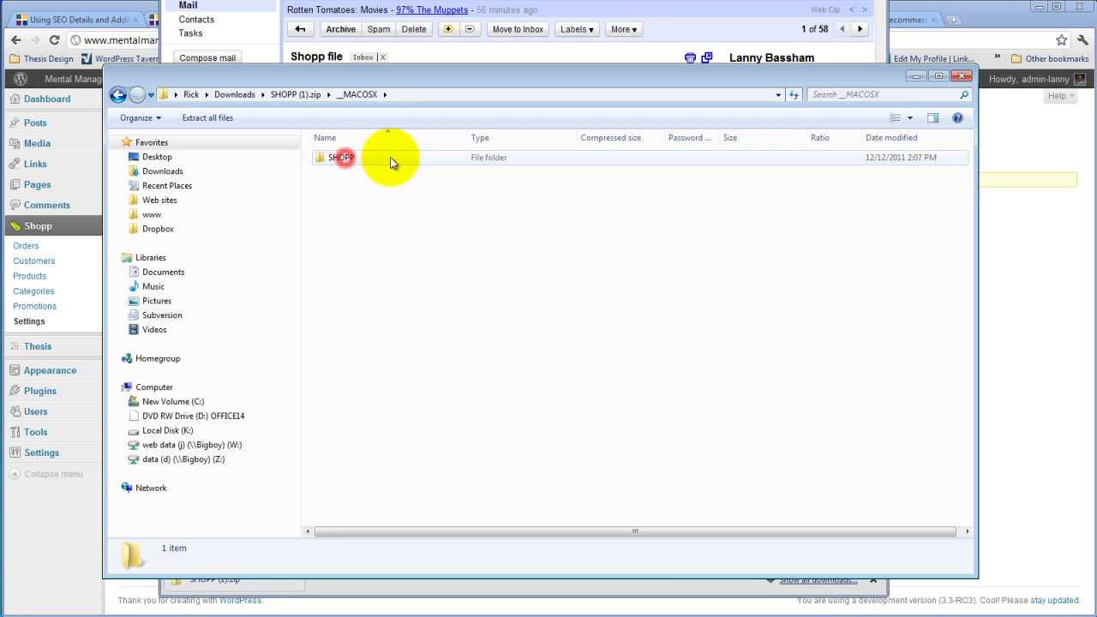
pyautogui.click(118, 94)
pyautogui.doubleClick(345, 173)
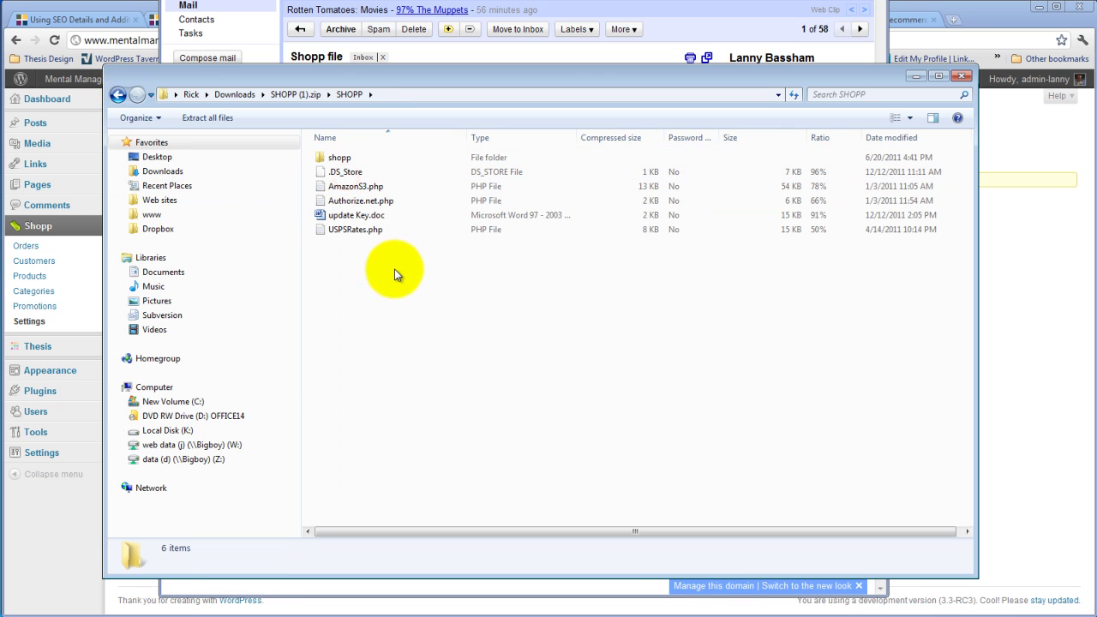
pyautogui.doubleClick(372, 216)
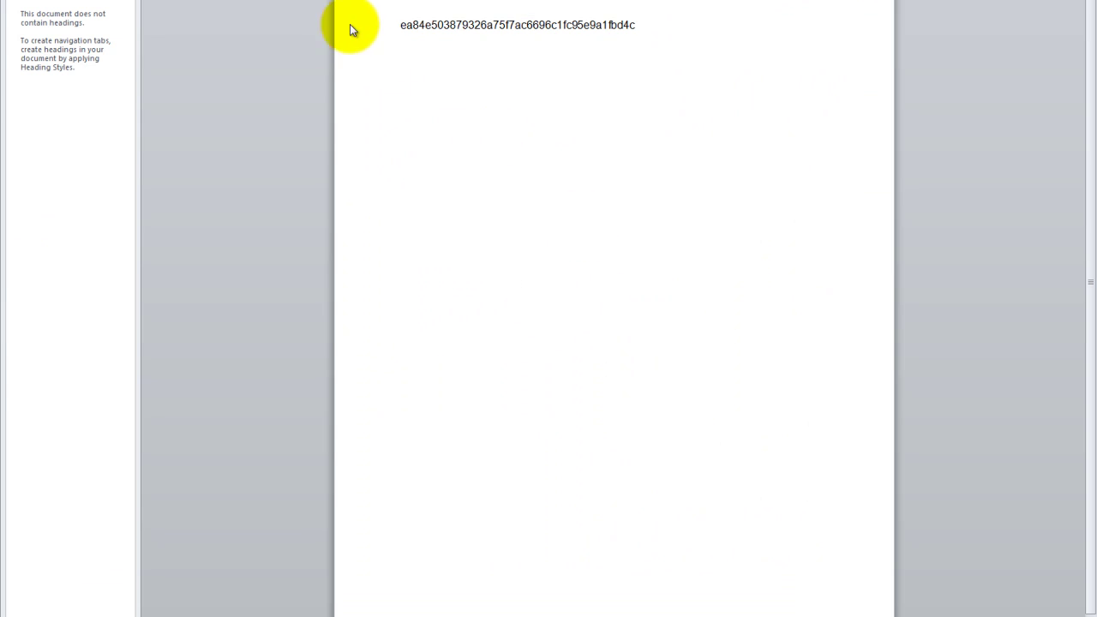
# Select and copy the update key string in Word, then close the document with Alt+F4.
pyautogui.moveTo(400, 24); pyautogui.dragTo(642, 23)
pyautogui.hotkey('ctrl', 'c')
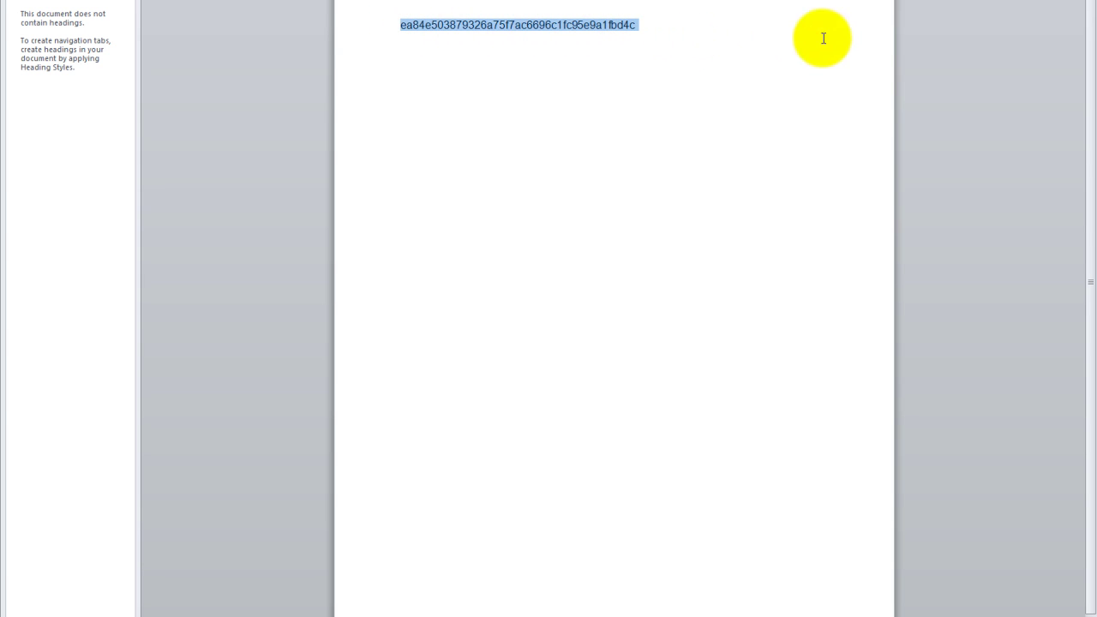
pyautogui.hotkey('alt', 'F4')
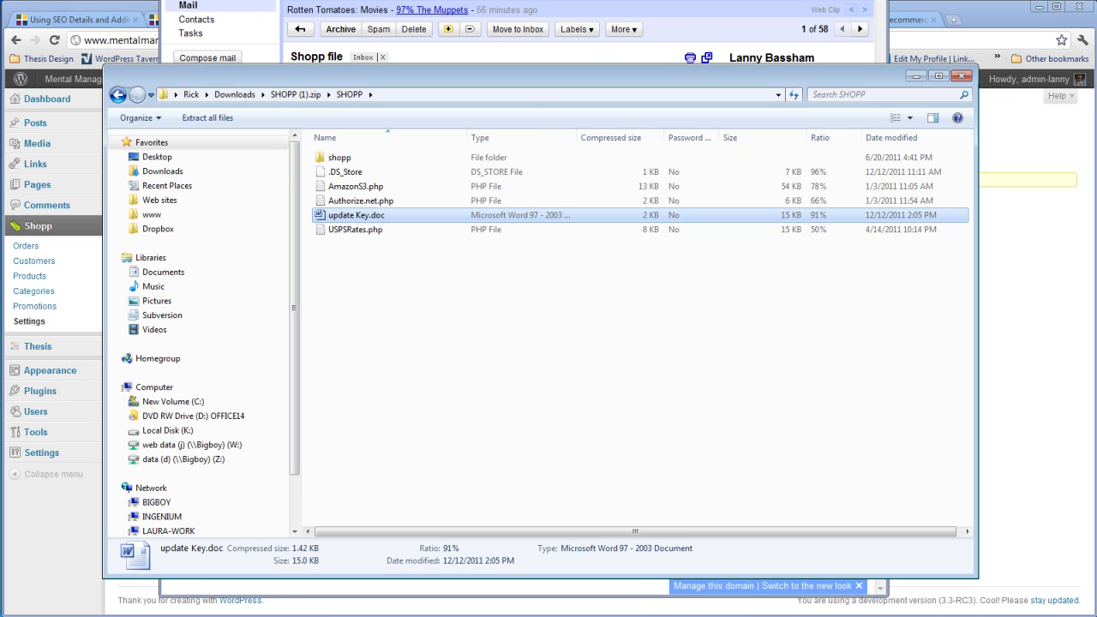
# Paste the copied key into Shopp's Update Key field and activate it.
pyautogui.click(20, 10)
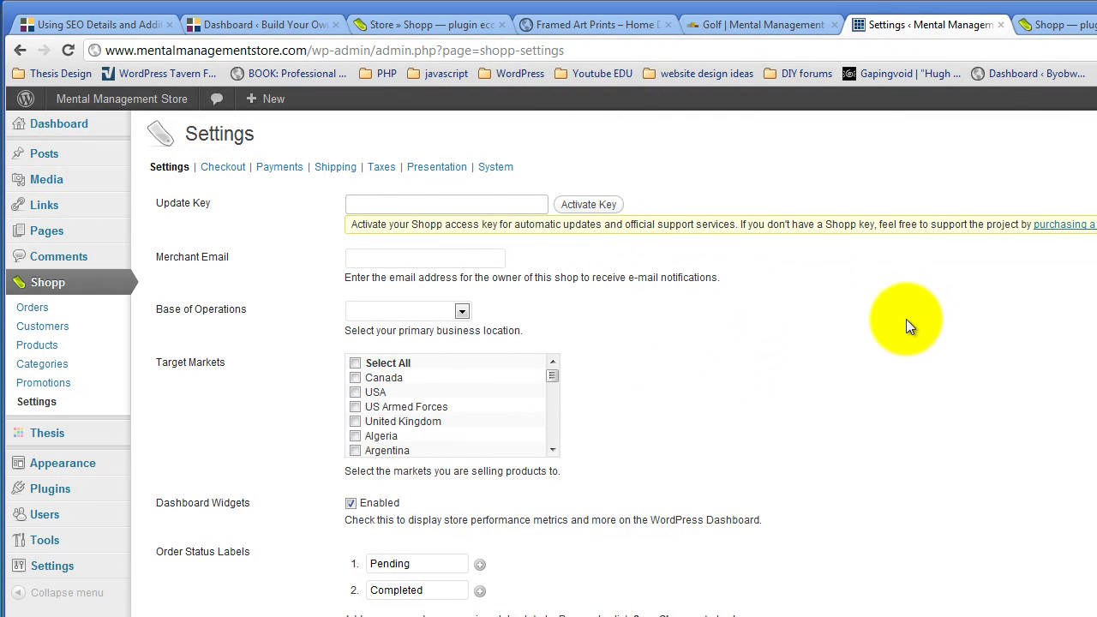
pyautogui.hotkey('ctrl', 'v')
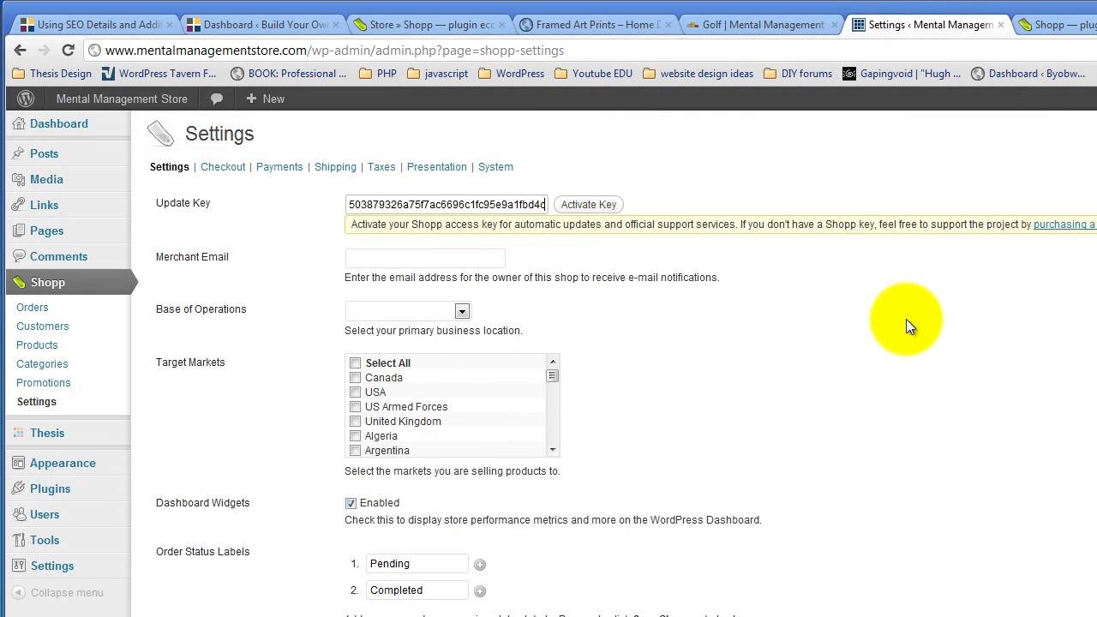
pyautogui.click(590, 206)
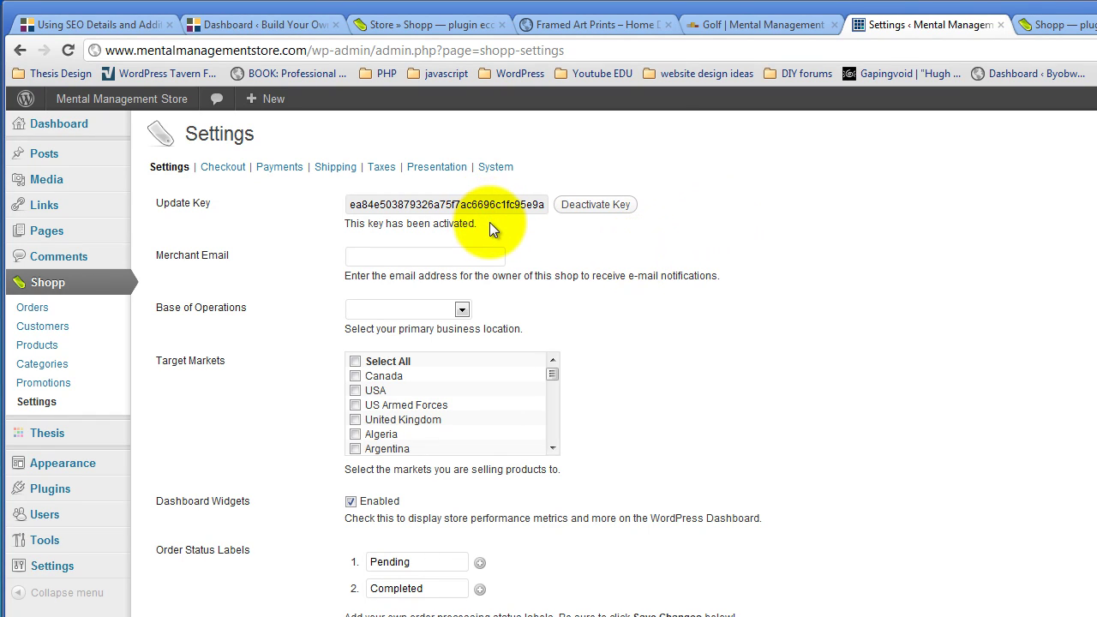
# Click into the Merchant Email field, then switch to the All Pages list via Pages.
pyautogui.click(397, 255)
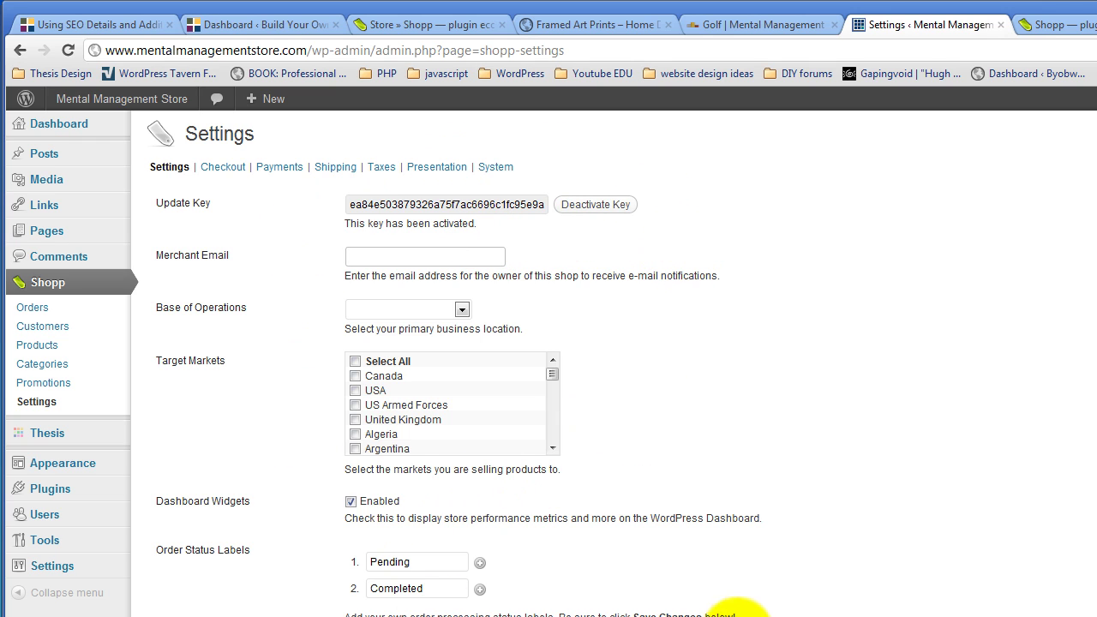
pyautogui.click(54, 233)
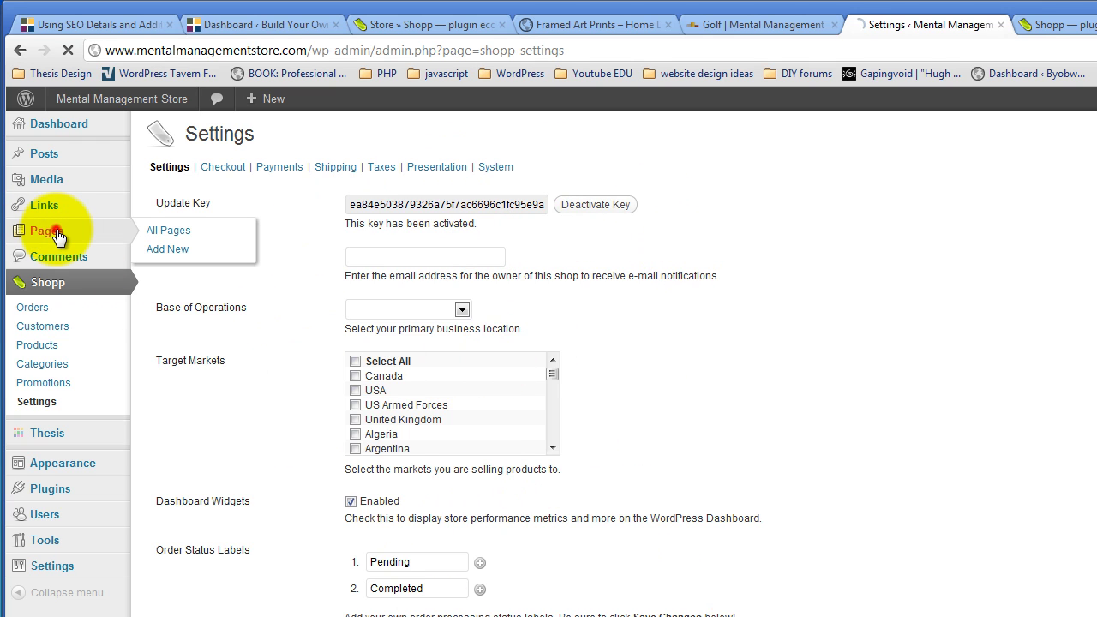